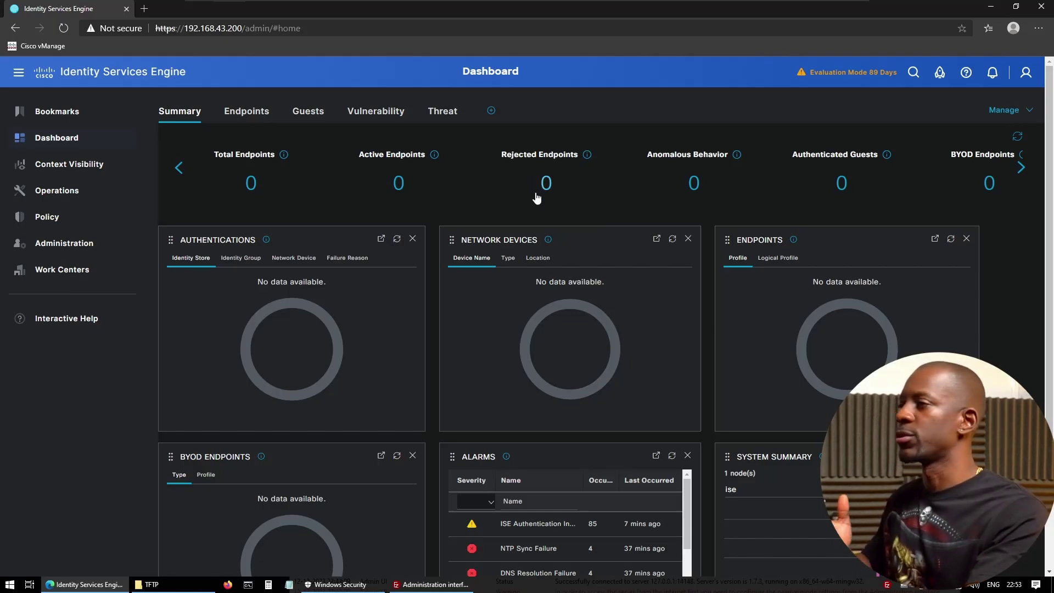
- Start a configuration data backup named NAME and check the Repository Name list, which is empty
{"action": "mouse_move", "coordinate": [90, 247]}
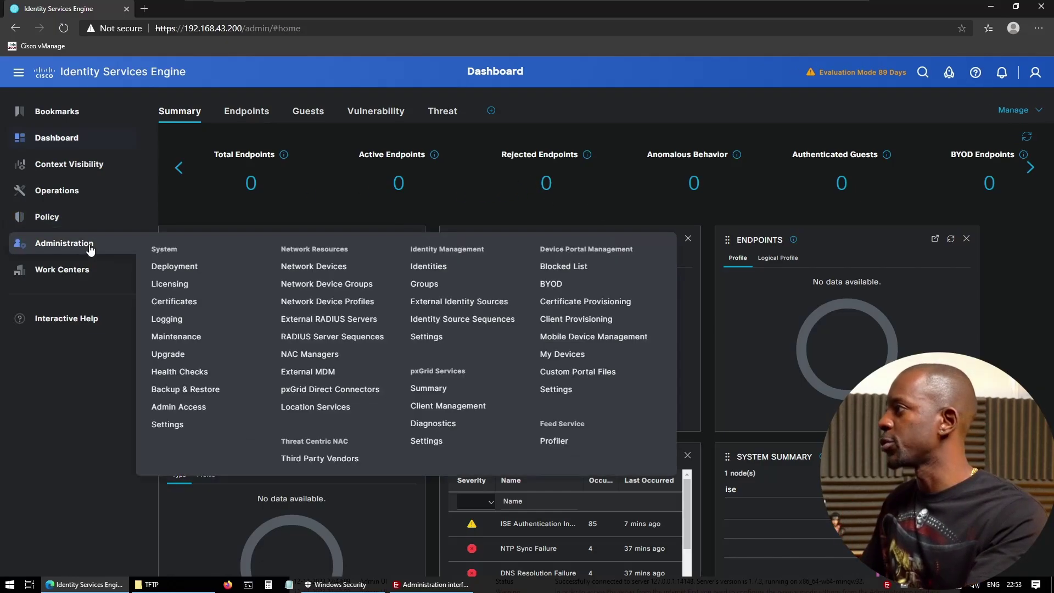
{"action": "left_click", "coordinate": [189, 390]}
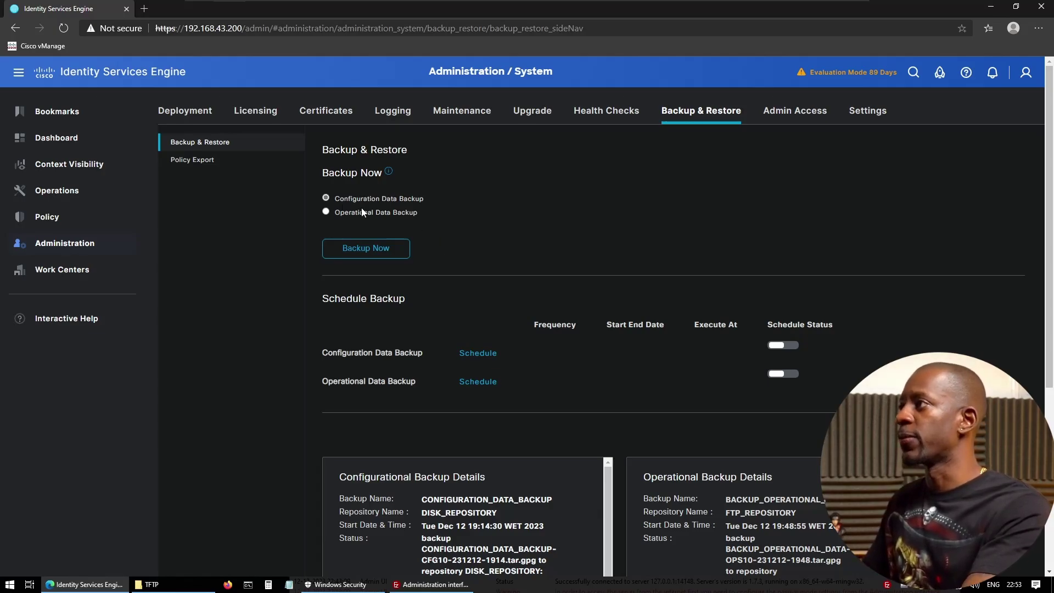
{"action": "left_click", "coordinate": [388, 251]}
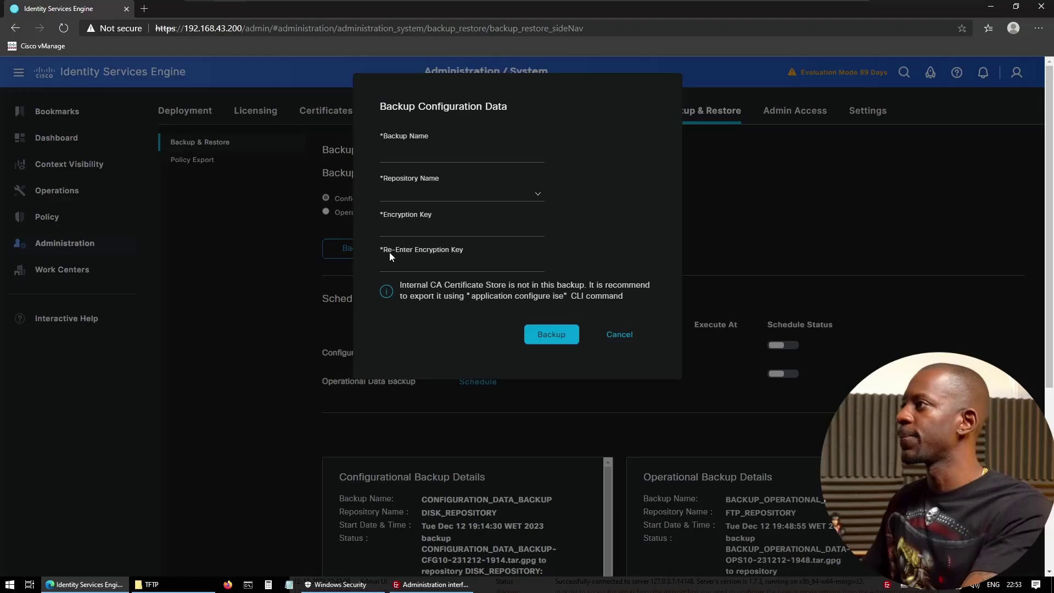
{"action": "left_click", "coordinate": [417, 154]}
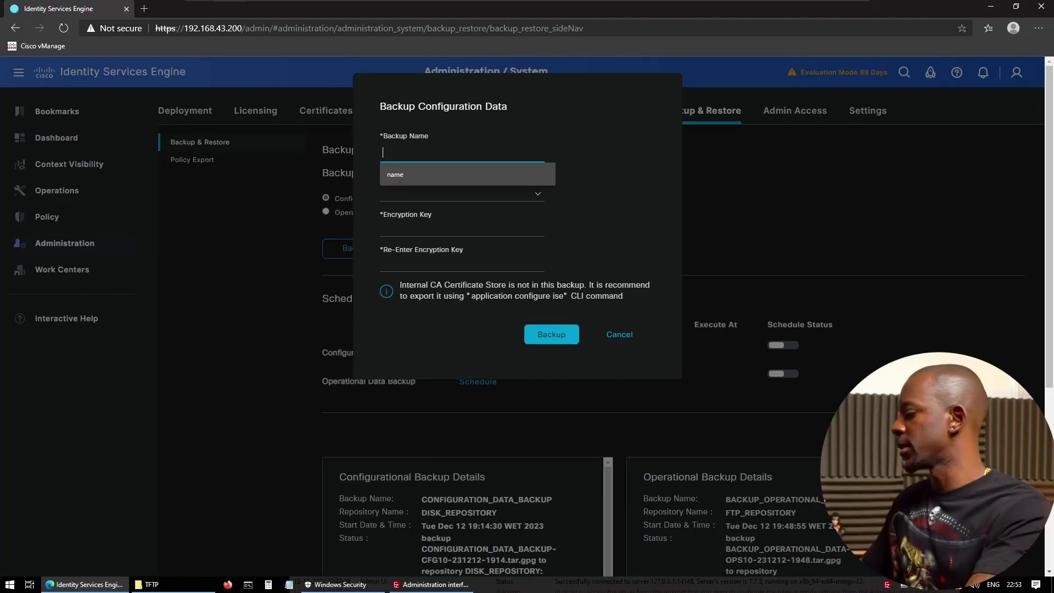
{"action": "type", "text": "NAME"}
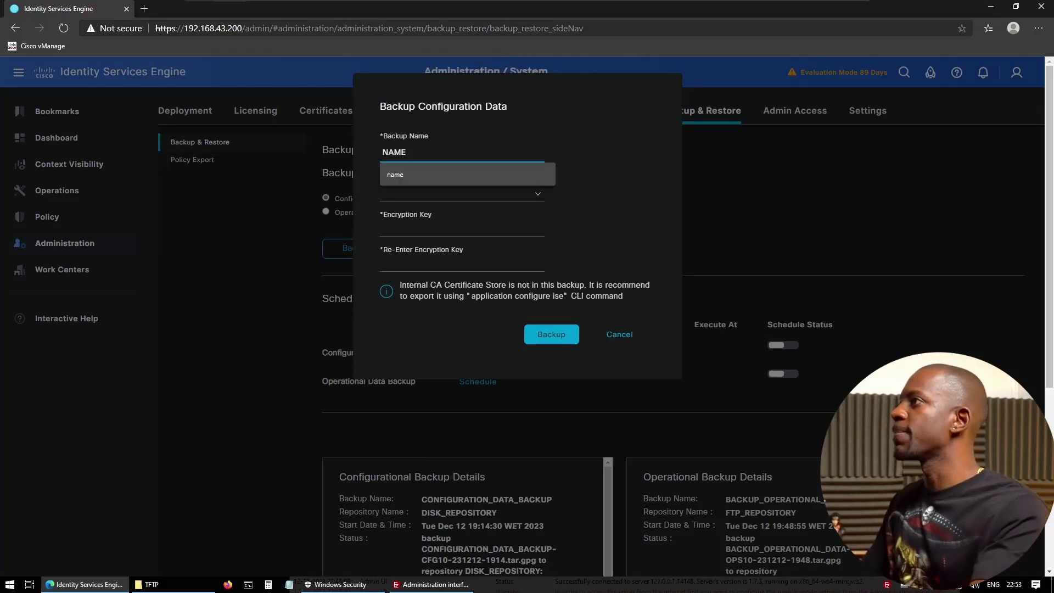
{"action": "left_click", "coordinate": [538, 196]}
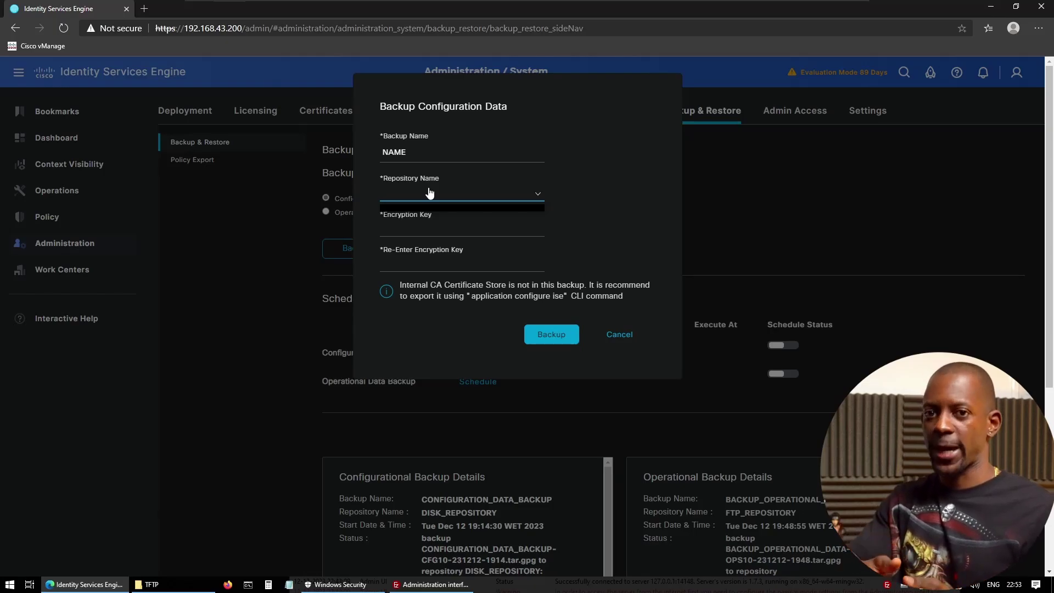
- Cancel the backup and go to the Maintenance Repository list
{"action": "left_click", "coordinate": [620, 336]}
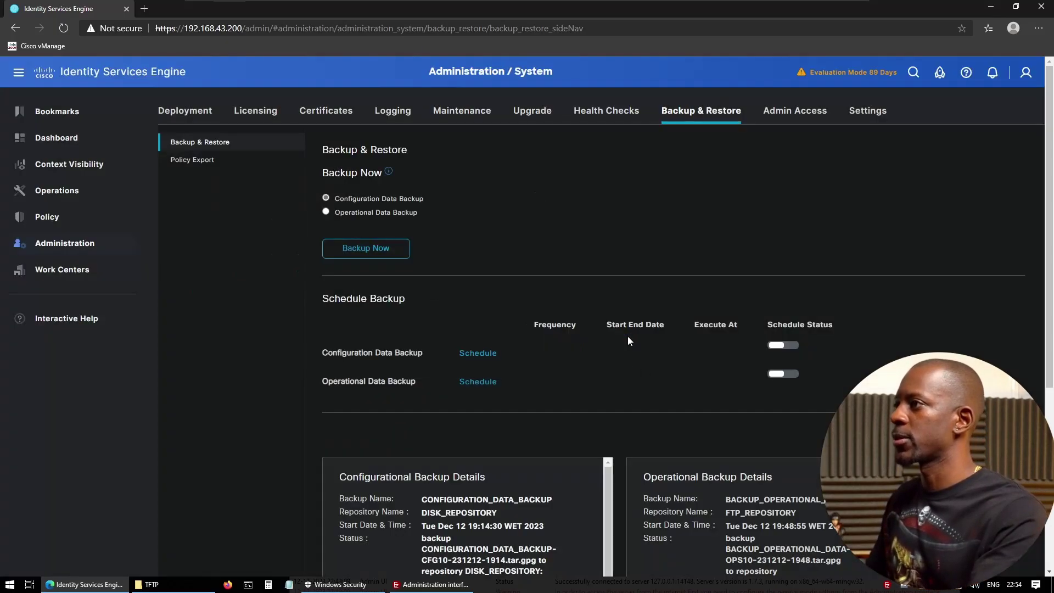
{"action": "left_click", "coordinate": [448, 117]}
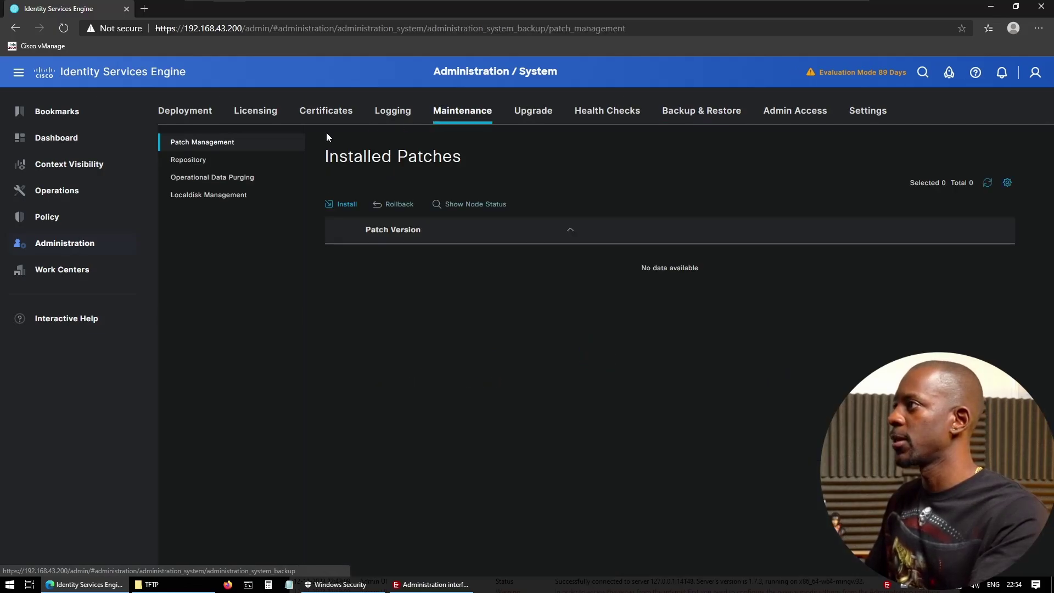
{"action": "left_click", "coordinate": [192, 162]}
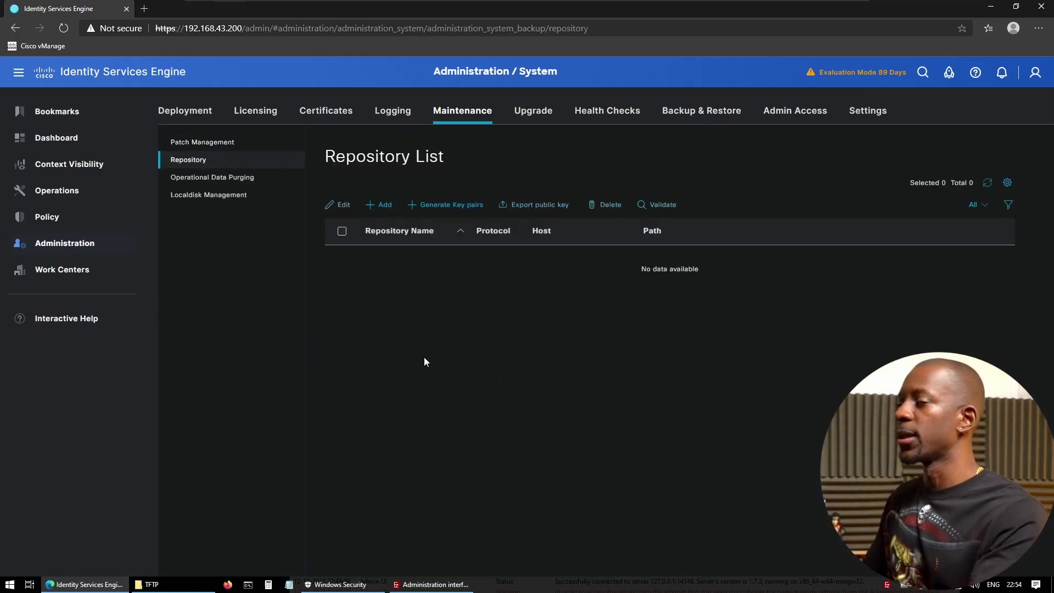
- Add repository DISK_REPO with protocol DISK and path /, and submit it
{"action": "left_click", "coordinate": [385, 204]}
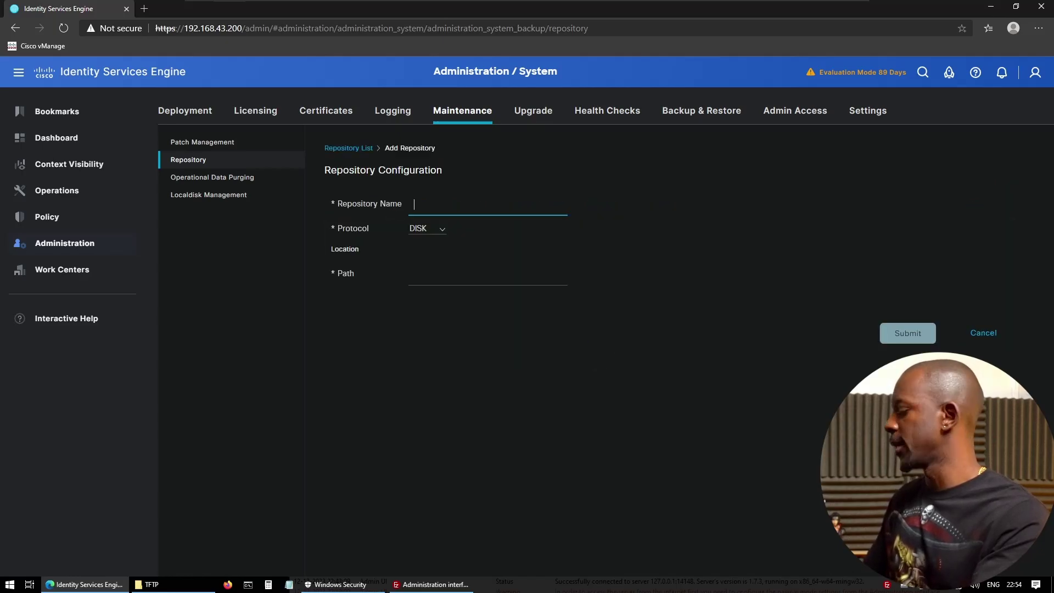
{"action": "type", "text": "REPO"}
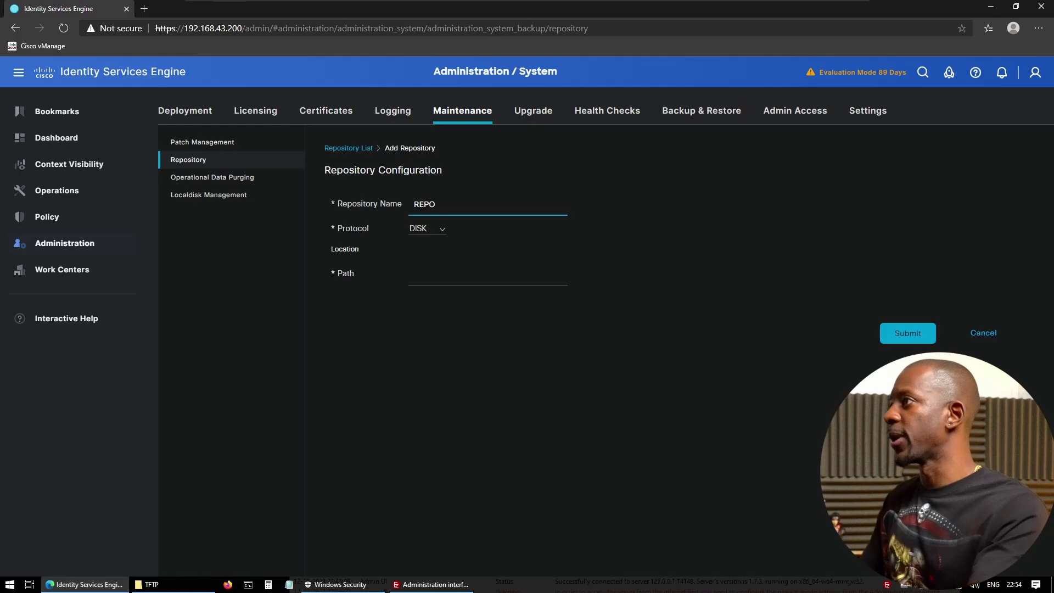
{"action": "left_click", "coordinate": [442, 229]}
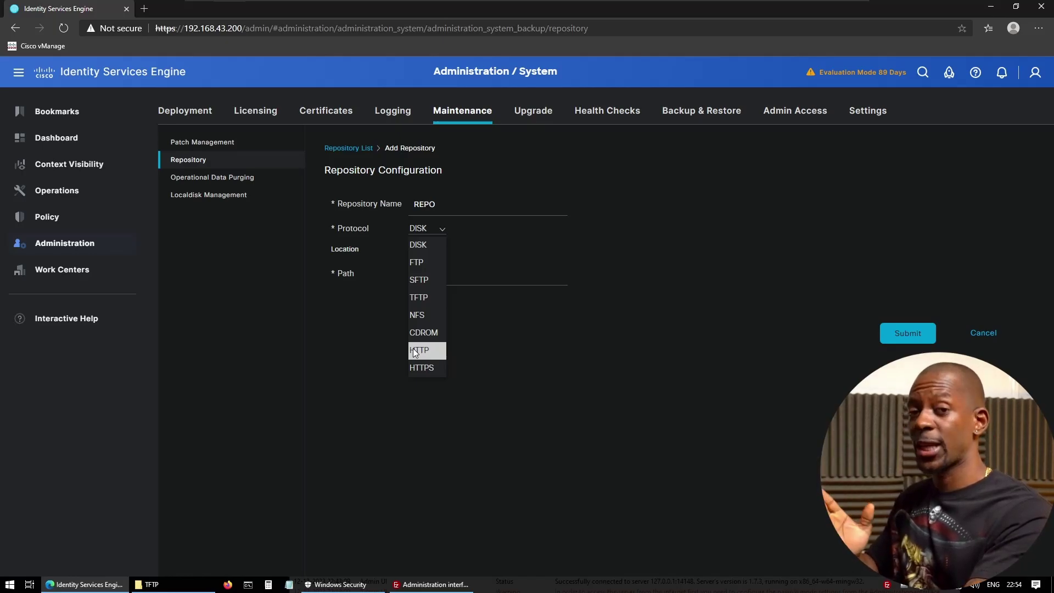
{"action": "key", "text": "shift+Tab"}
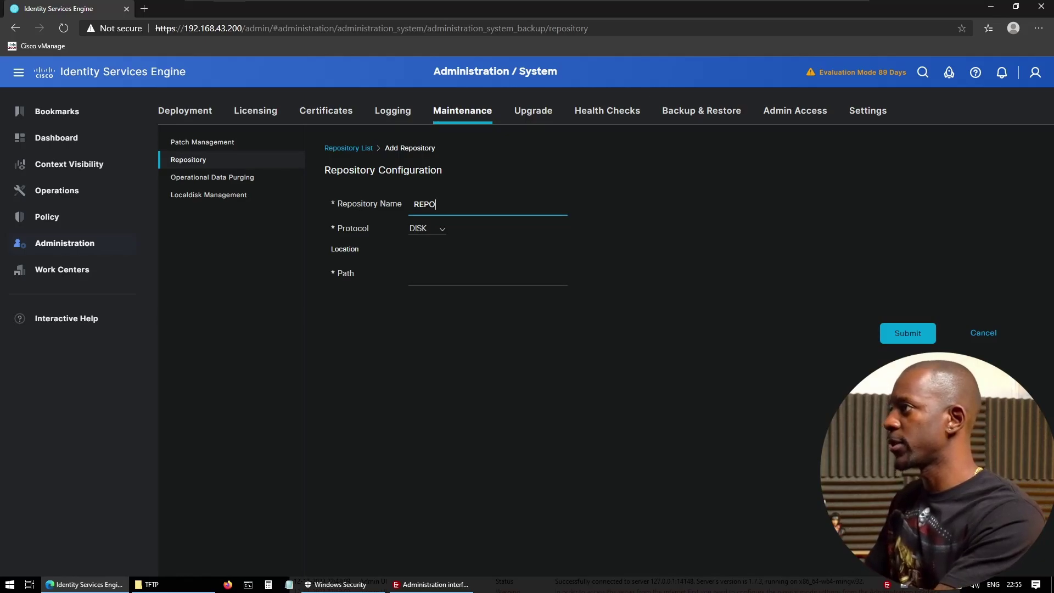
{"action": "key", "text": "BackSpace"}
{"action": "key", "text": "BackSpace"}
{"action": "key", "text": "BackSpace"}
{"action": "key", "text": "BackSpace"}
{"action": "type", "text": "DISK_"}
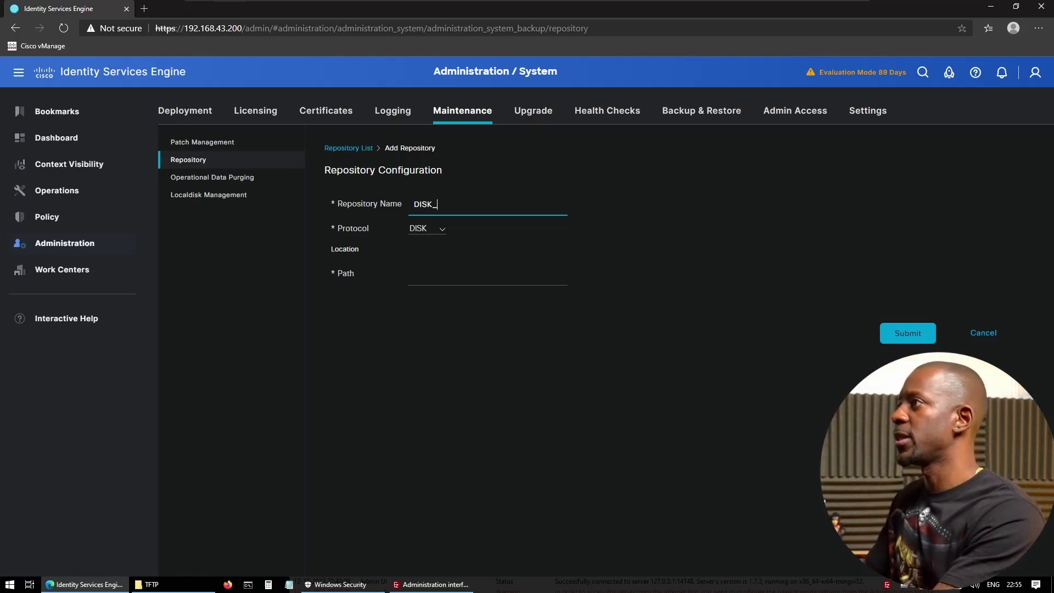
{"action": "type", "text": "REPO"}
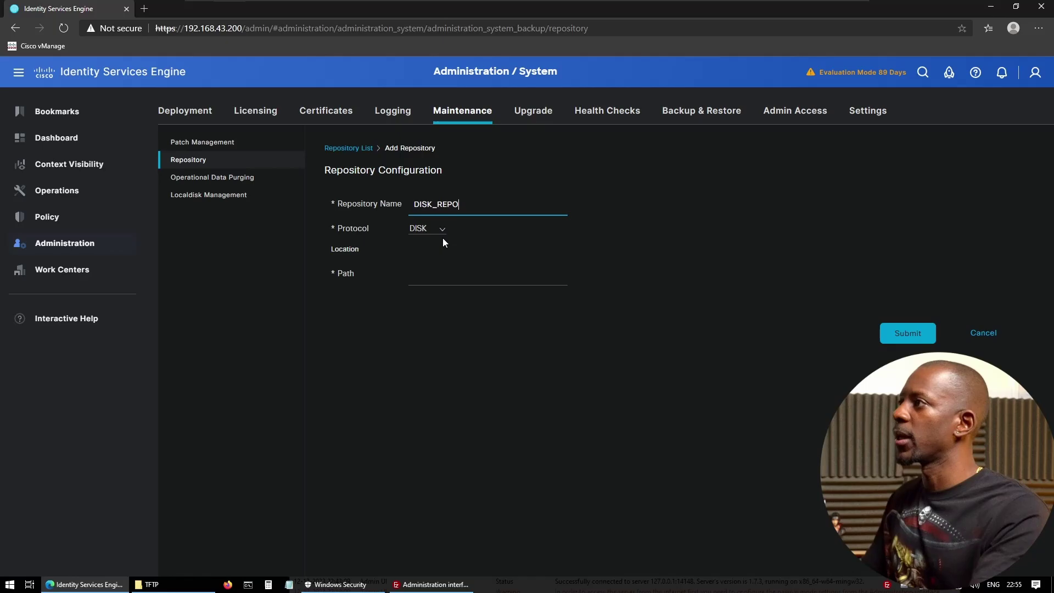
{"action": "left_click", "coordinate": [407, 276]}
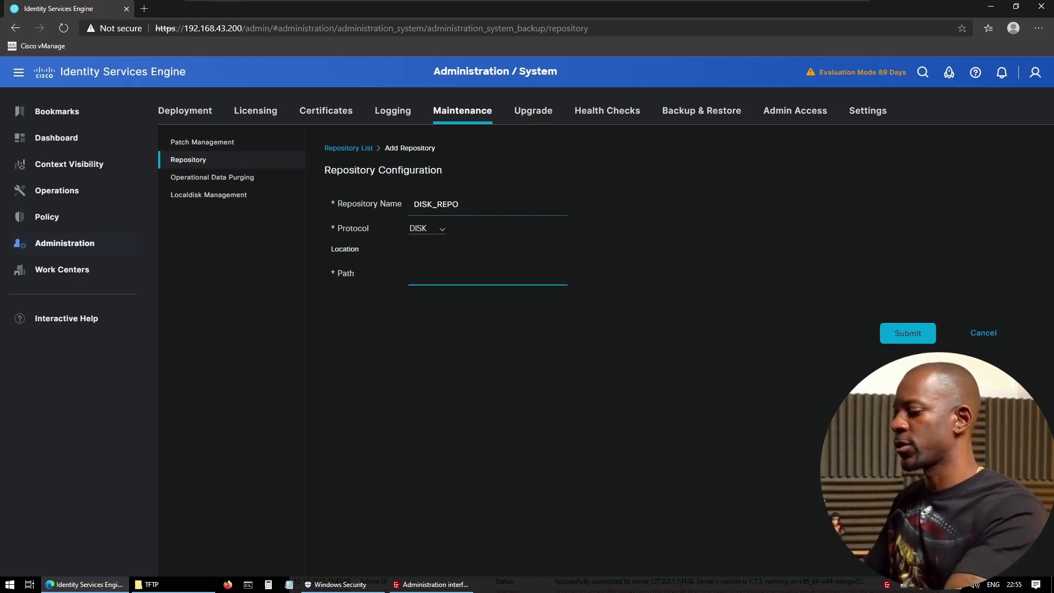
{"action": "type", "text": "/"}
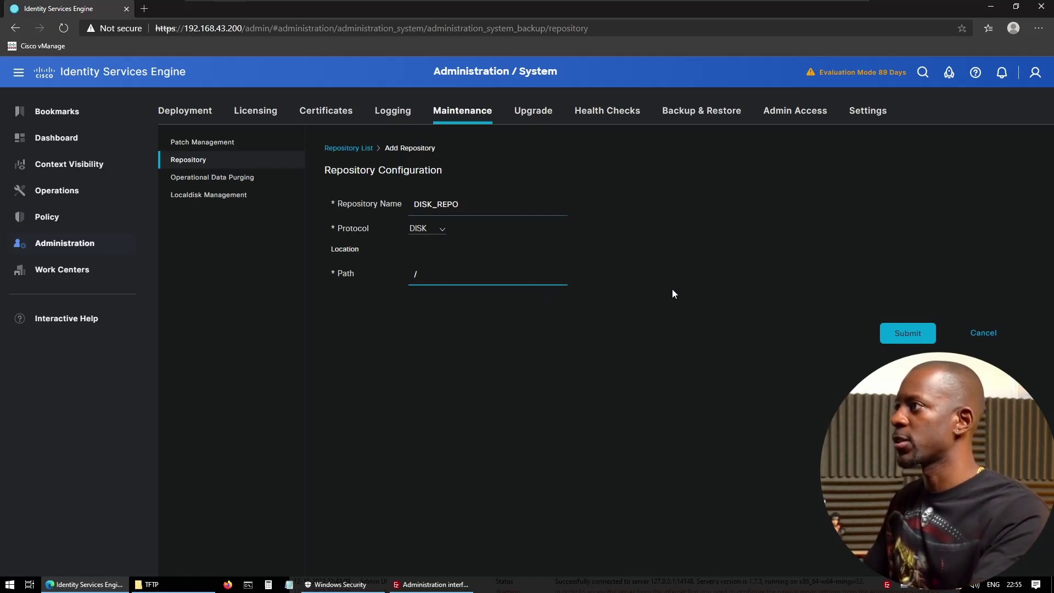
{"action": "left_click", "coordinate": [909, 332]}
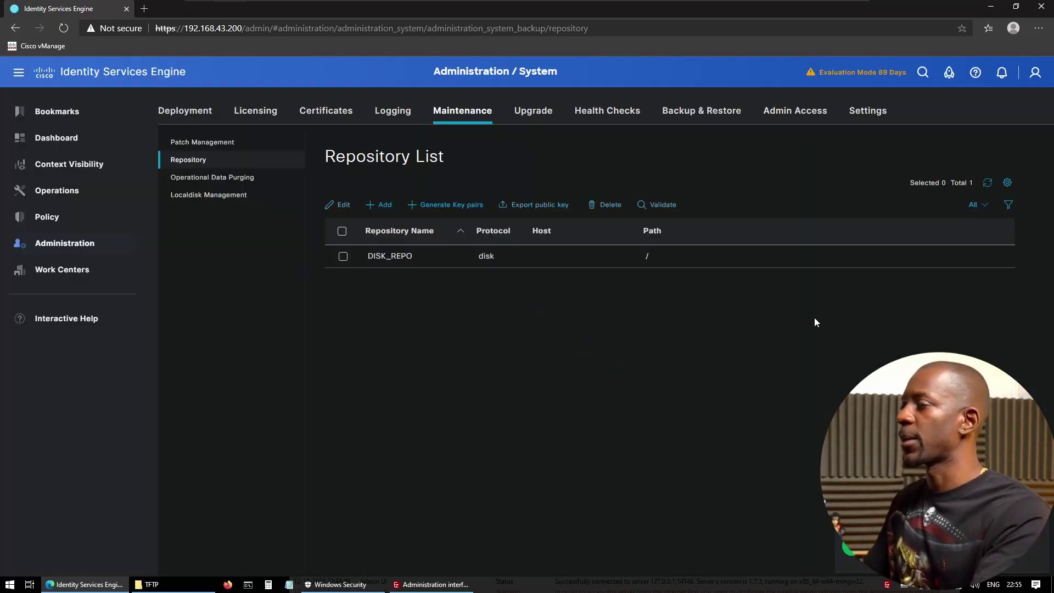
- Add repository FTP_REPO using FTP to server 192.168.43.4 with path /
{"action": "left_click", "coordinate": [379, 205]}
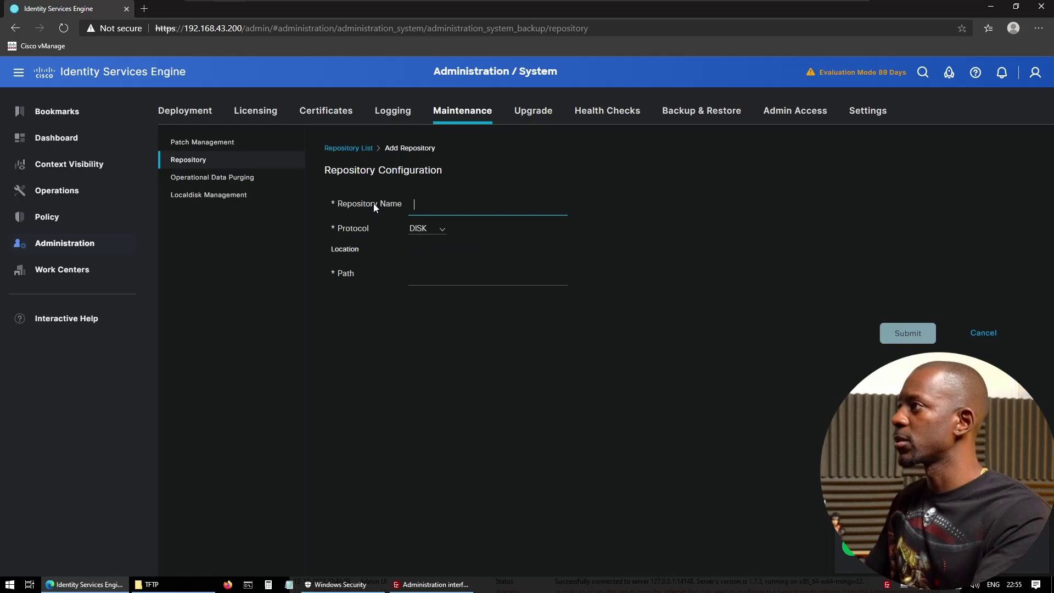
{"action": "type", "text": "F"}
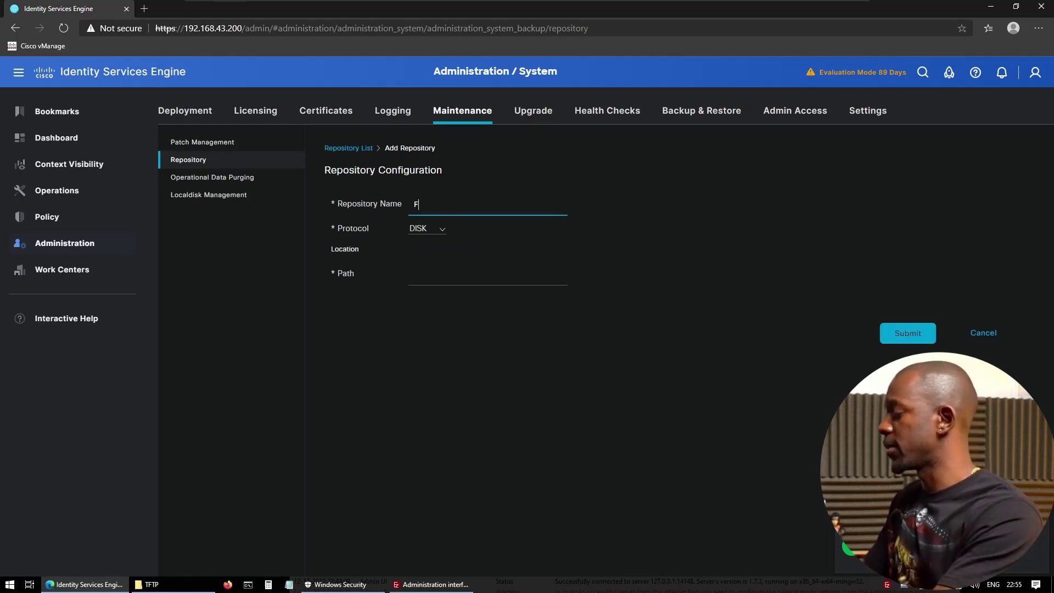
{"action": "type", "text": "TP_REPO"}
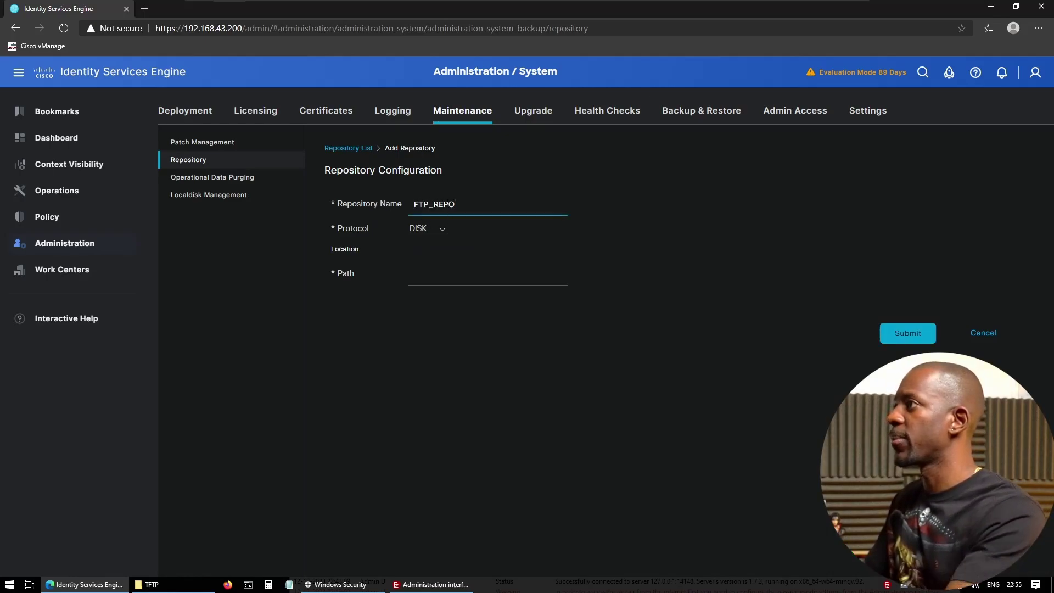
{"action": "left_click", "coordinate": [446, 230]}
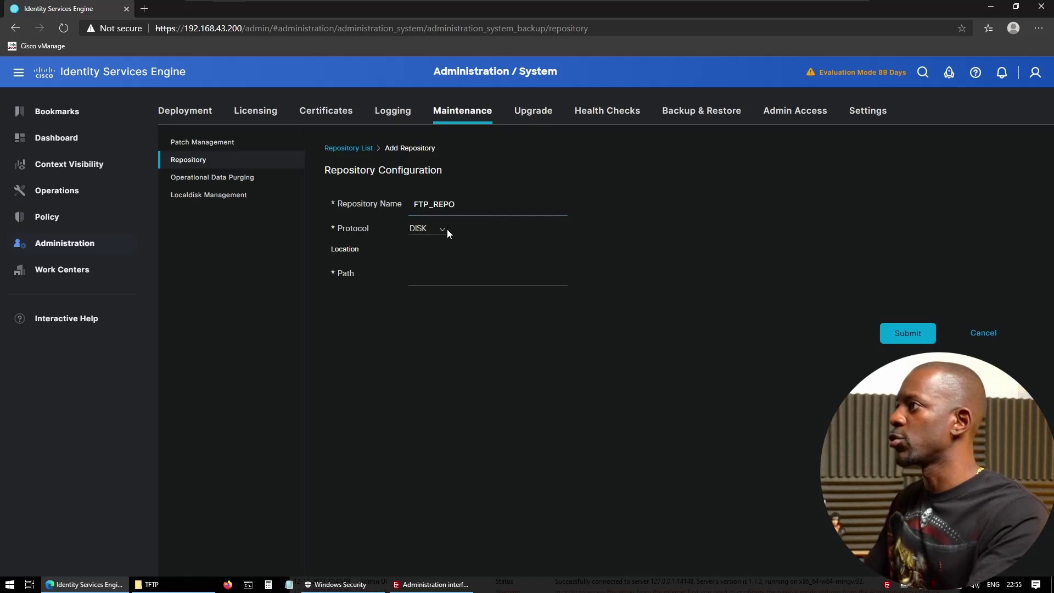
{"action": "left_click", "coordinate": [445, 228]}
{"action": "left_click", "coordinate": [429, 260]}
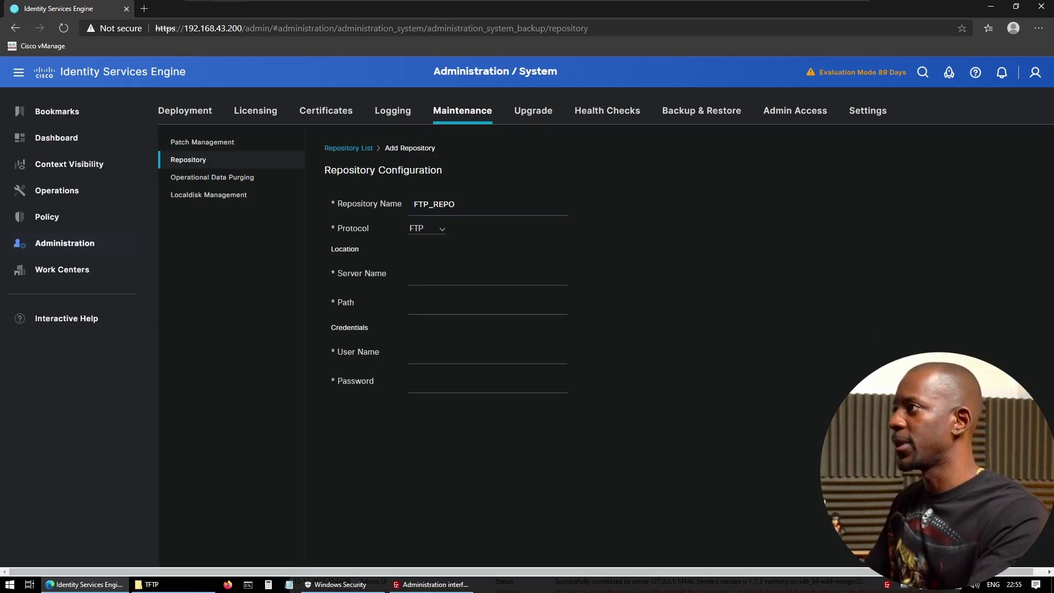
{"action": "left_click", "coordinate": [417, 274]}
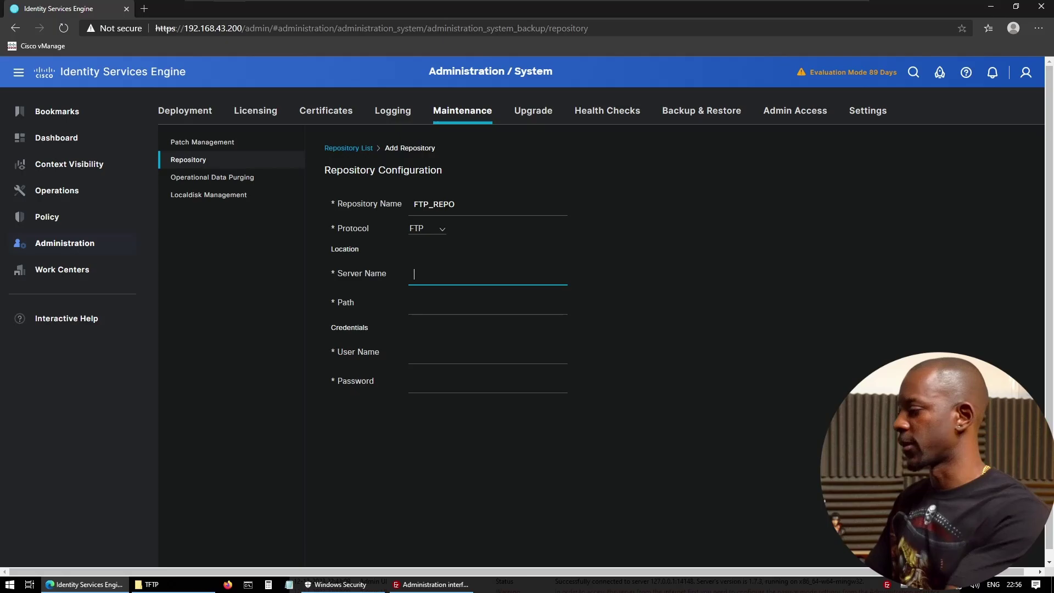
{"action": "type", "text": "1"}
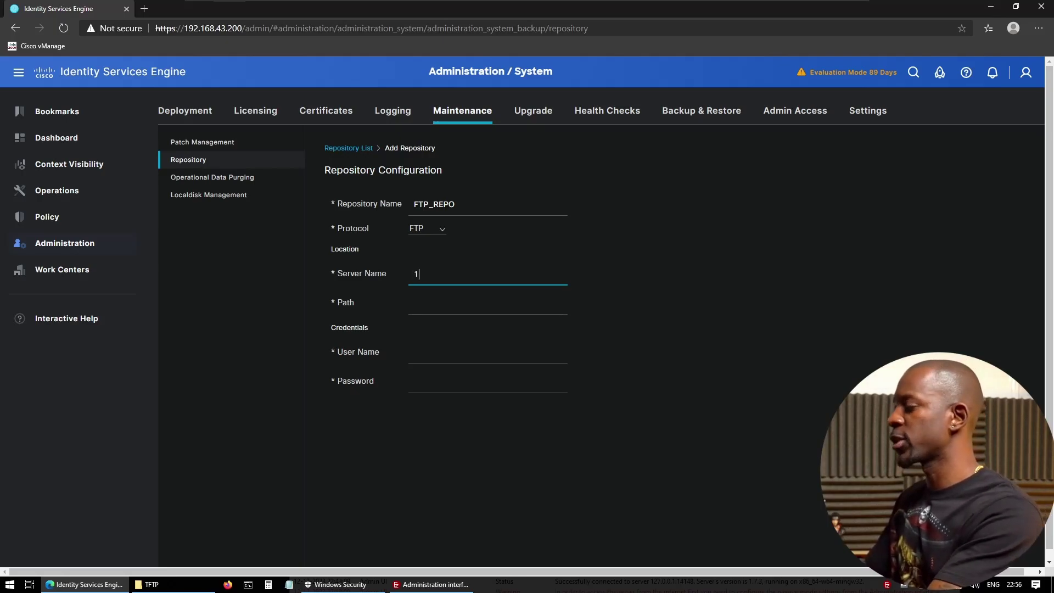
{"action": "type", "text": "92.168.43.4"}
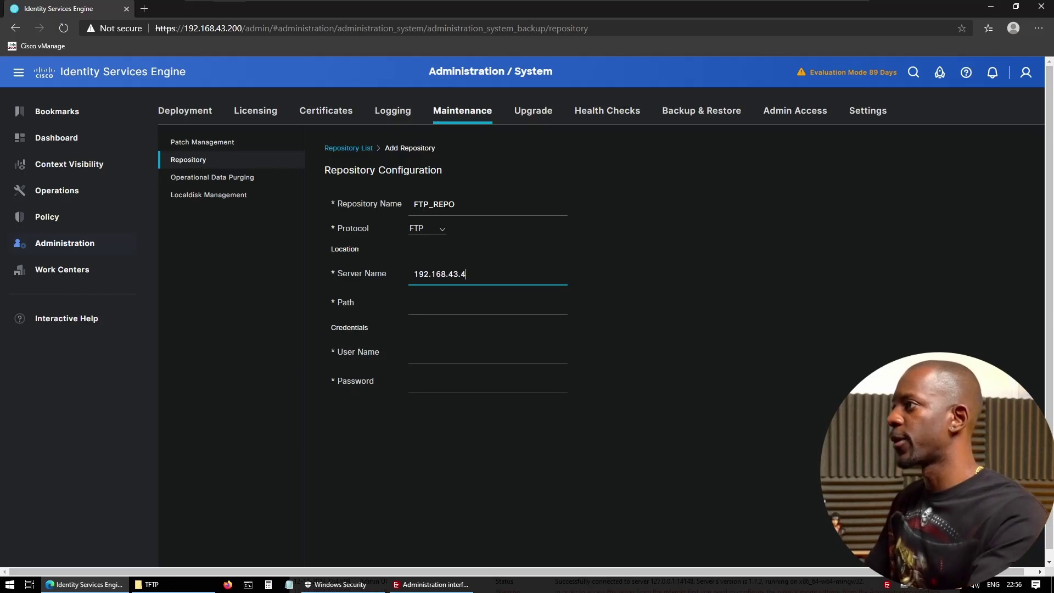
{"action": "key", "text": "Tab"}
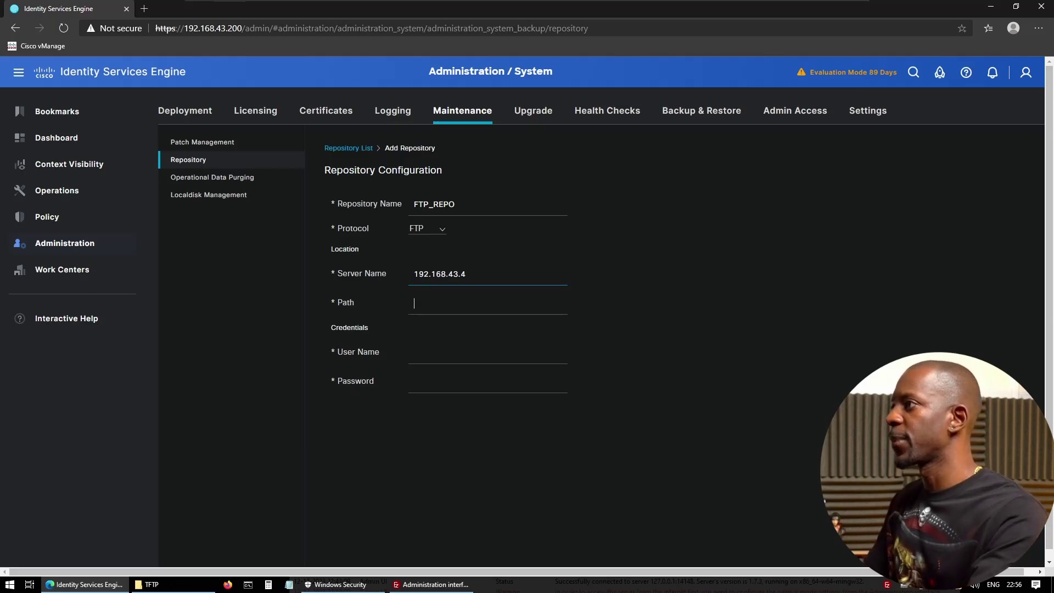
{"action": "type", "text": "/"}
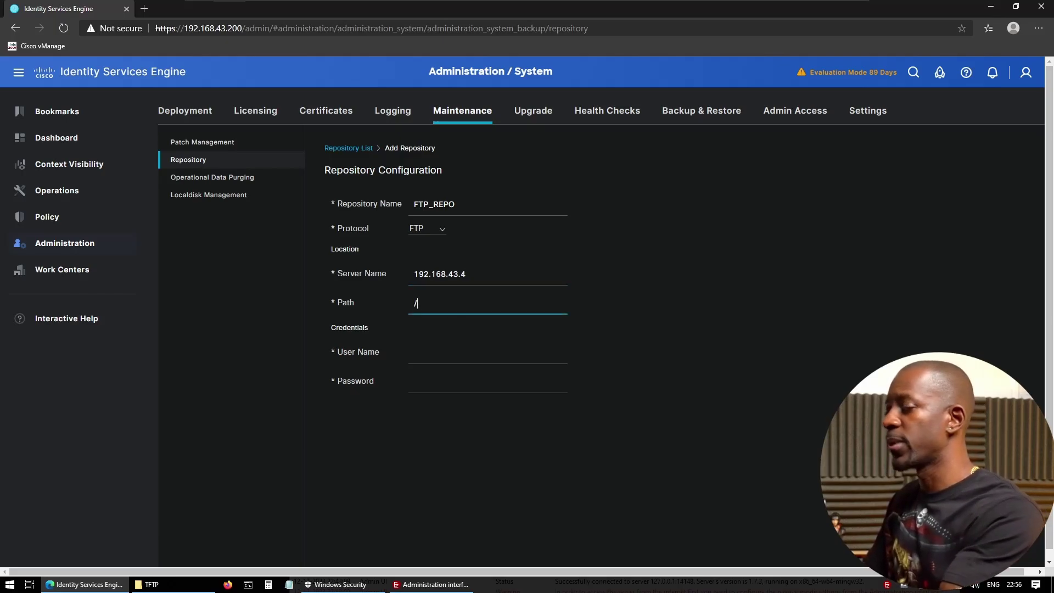
- Enter the FTP user name and password and save FTP_REPO
{"action": "left_click", "coordinate": [487, 354]}
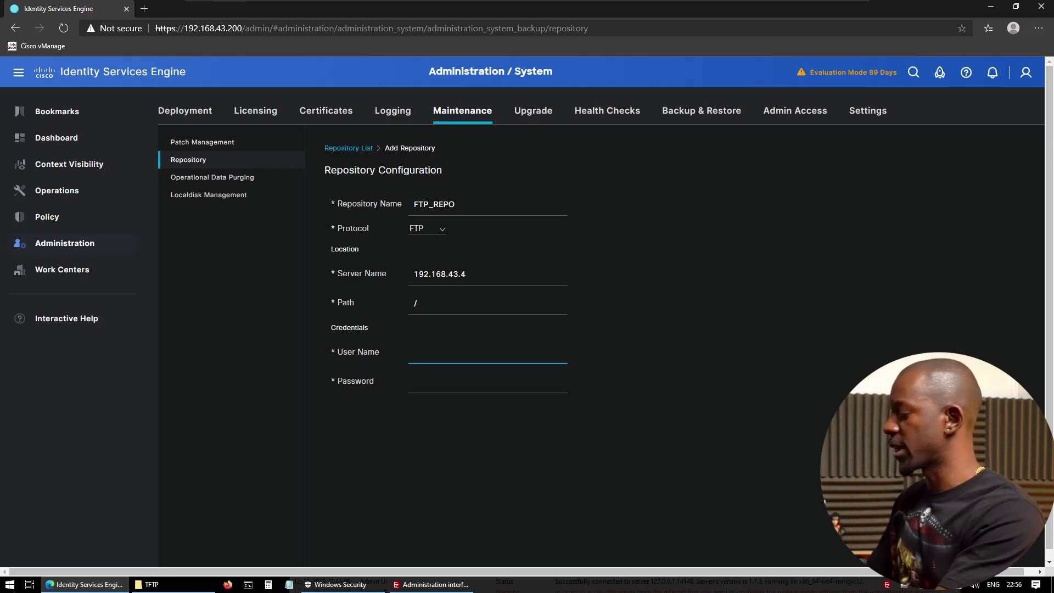
{"action": "type", "text": "silesio"}
{"action": "key", "text": "Tab"}
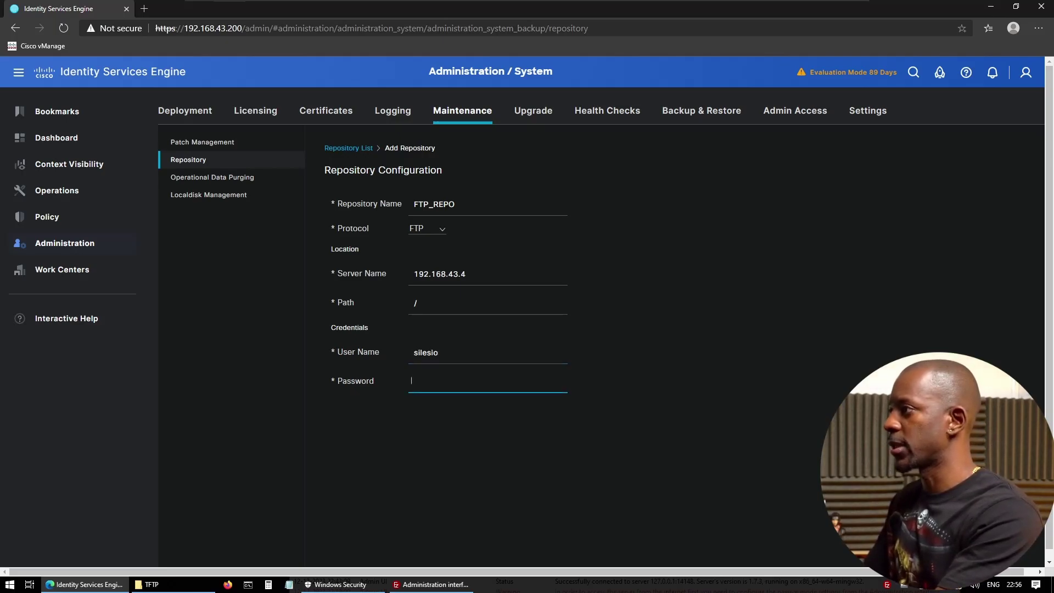
{"action": "type", "text": "*********"}
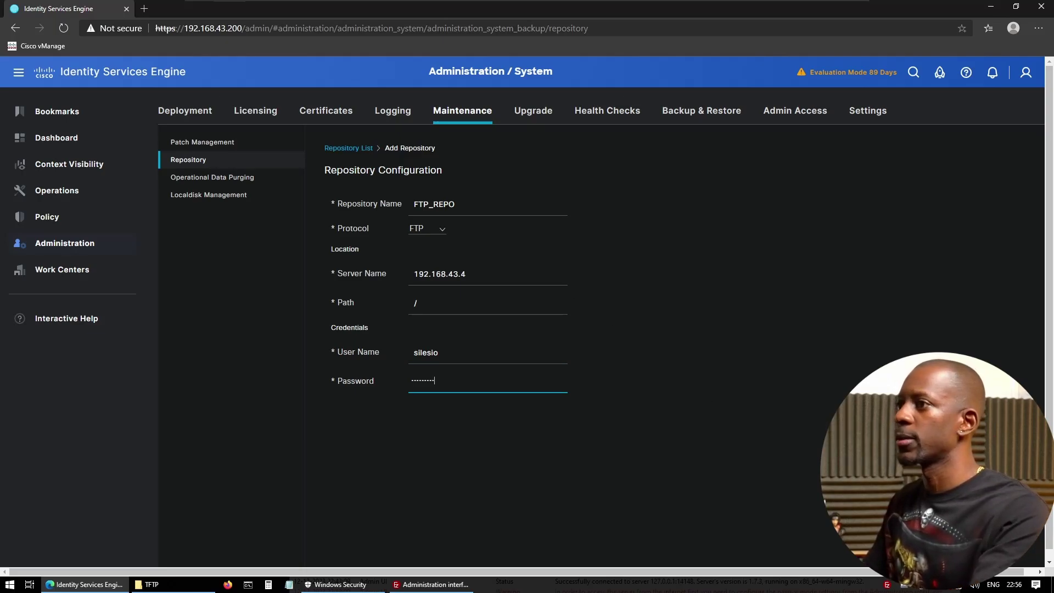
{"action": "key", "text": "Return"}
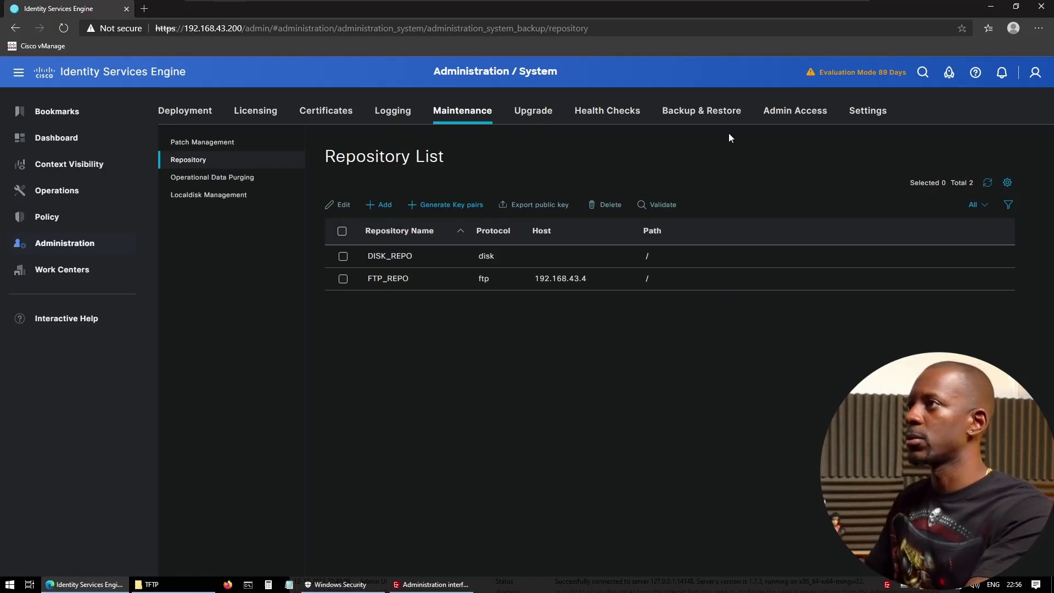
- Start a new configuration backup named configuration_data_backup
{"action": "left_click", "coordinate": [709, 112]}
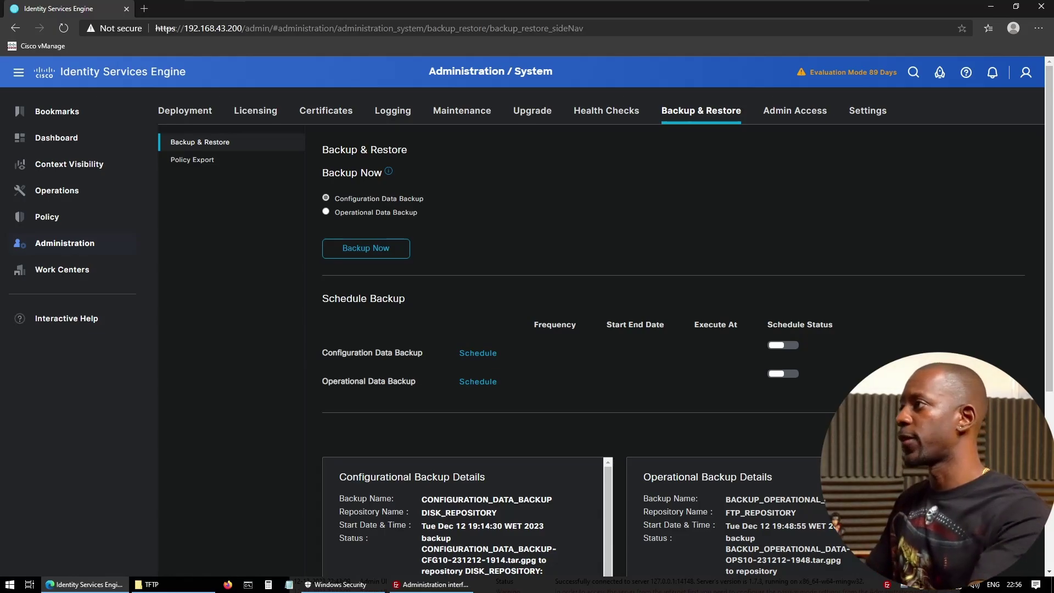
{"action": "left_click", "coordinate": [376, 248]}
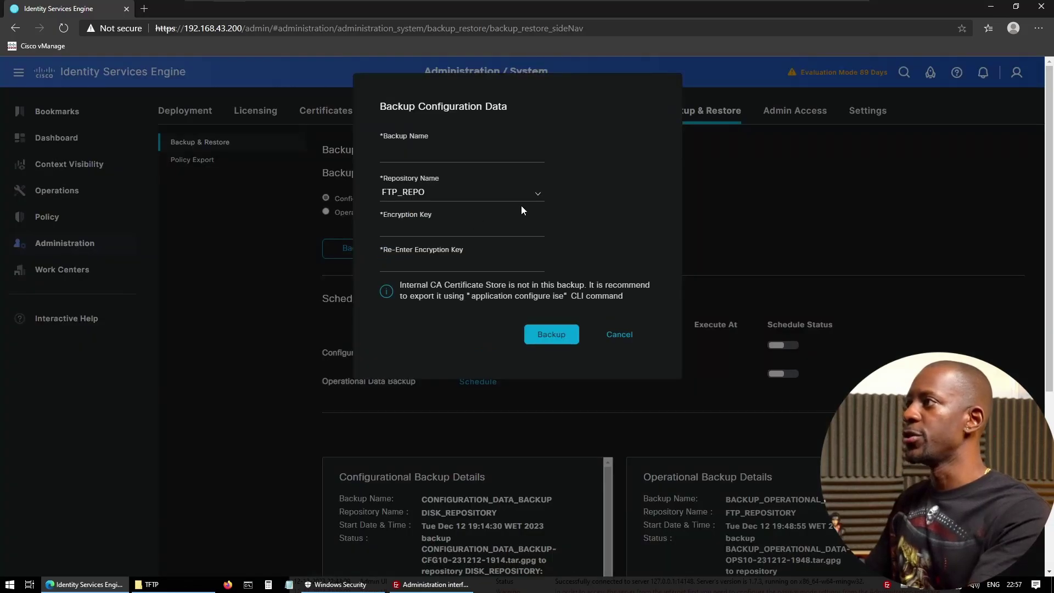
{"action": "left_click", "coordinate": [385, 153]}
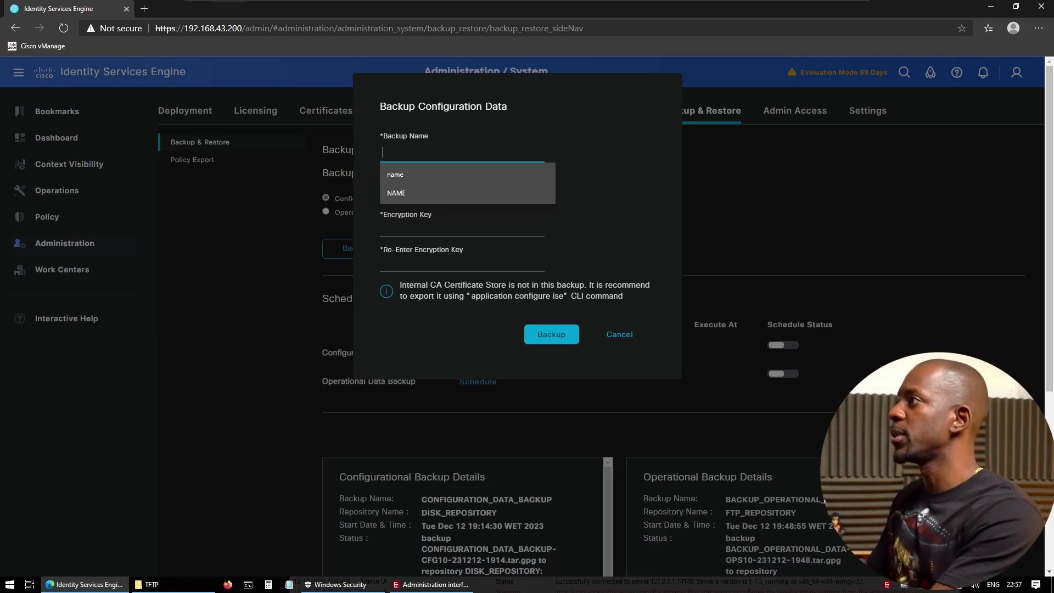
{"action": "type", "text": "configur"}
{"action": "key", "text": "BackSpace"}
{"action": "key", "text": "BackSpace"}
{"action": "key", "text": "BackSpace"}
{"action": "key", "text": "BackSpace"}
{"action": "key", "text": "BackSpace"}
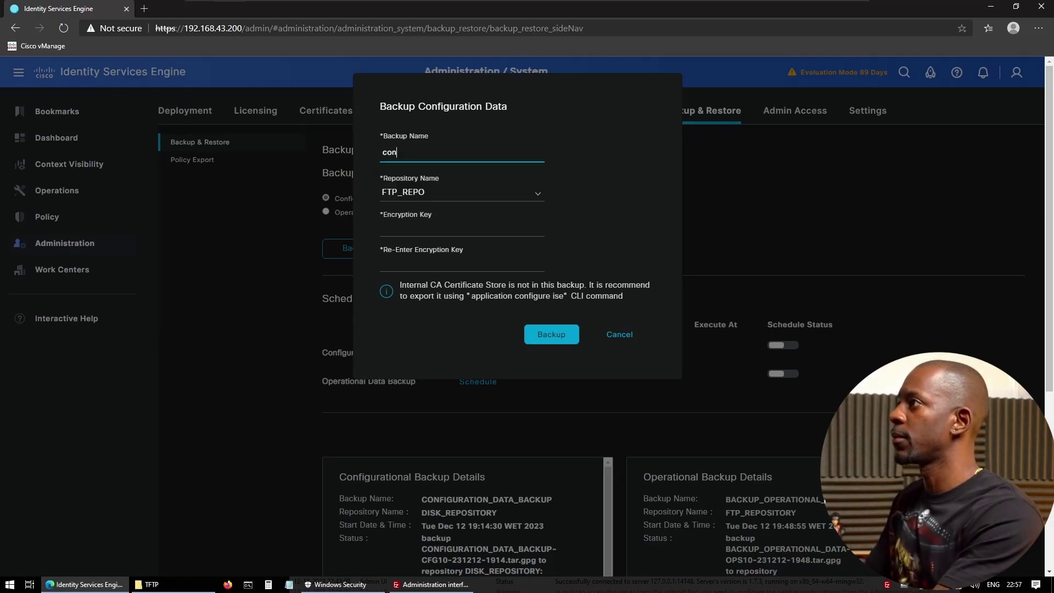
{"action": "type", "text": "figuration_"}
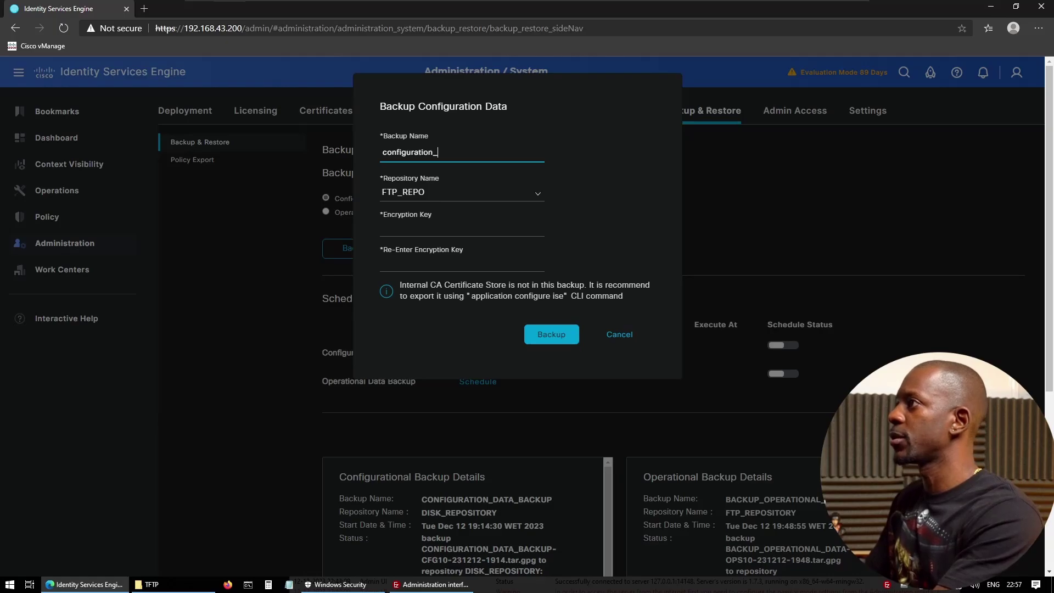
{"action": "type", "text": "data_backup"}
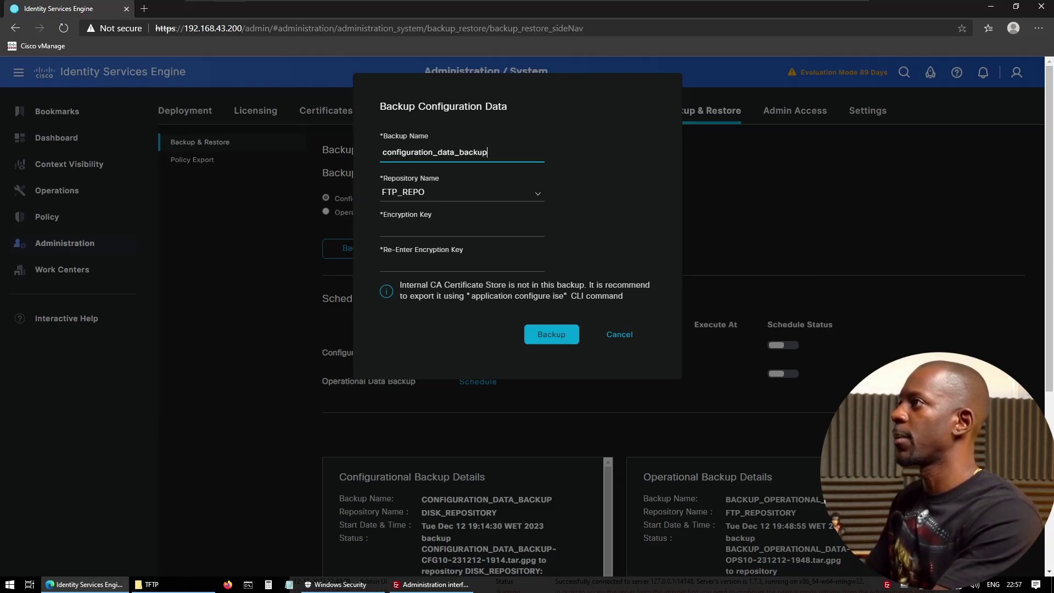
- Store it in DISK_REPO and enter the encryption key and its confirmation
{"action": "left_click", "coordinate": [467, 198]}
{"action": "left_click", "coordinate": [469, 228]}
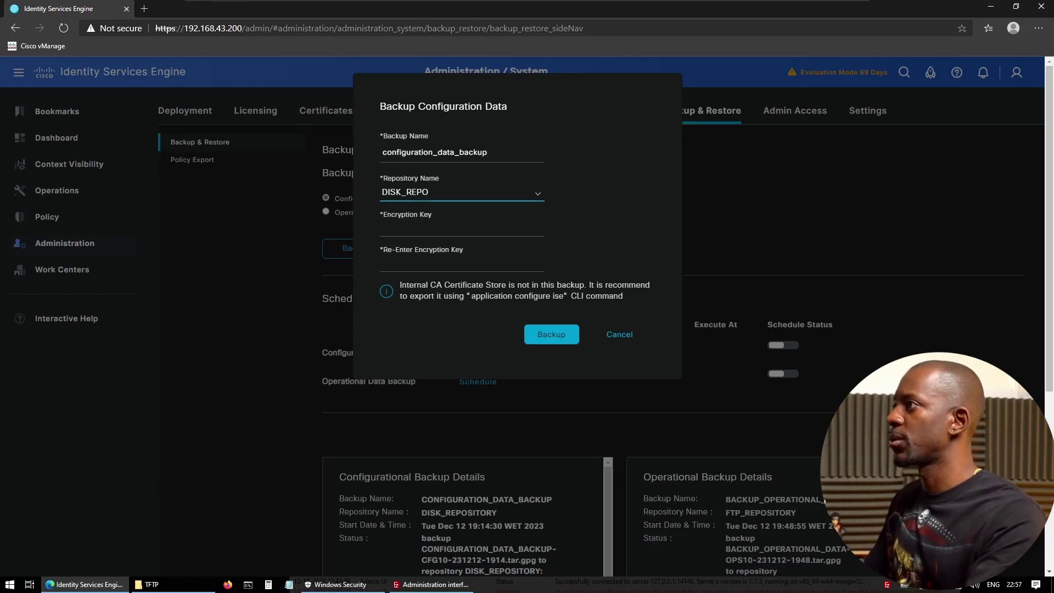
{"action": "left_click", "coordinate": [412, 231]}
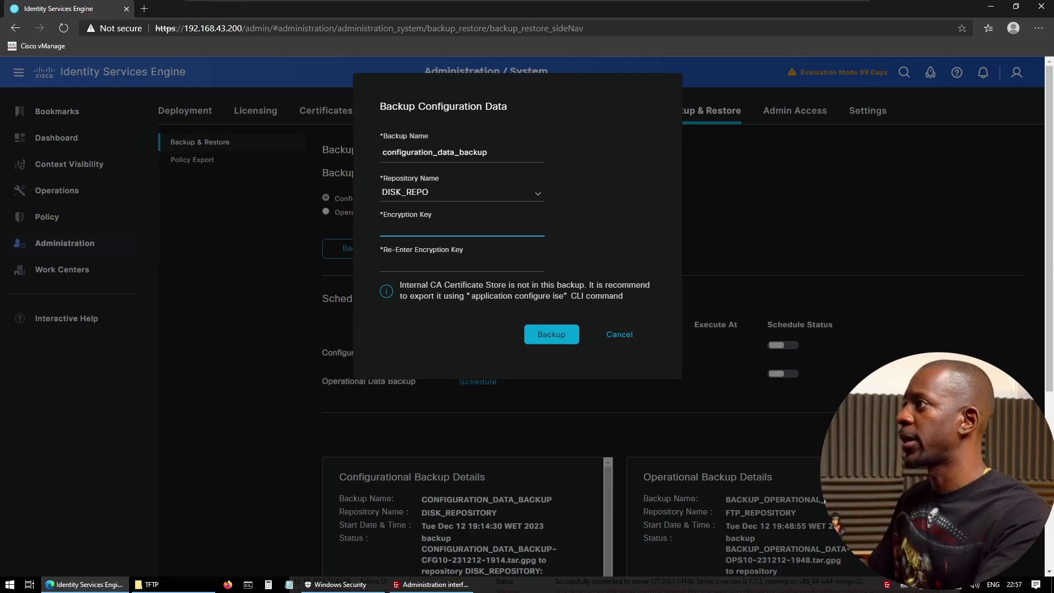
{"action": "key", "text": "Tab"}
{"action": "key", "text": "ctrl+v"}
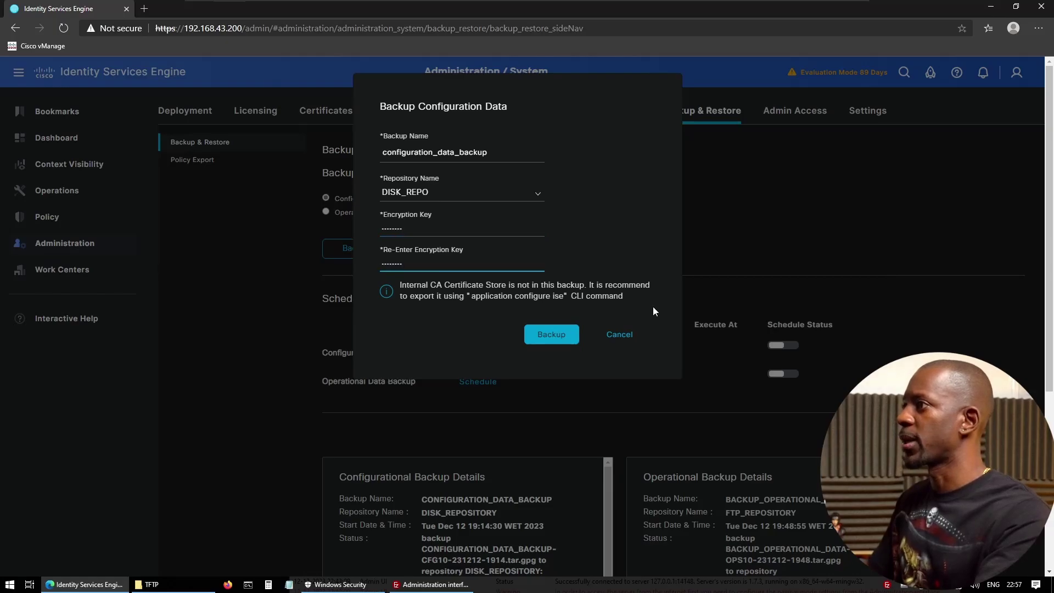
- Run configuration_data_backup to DISK_REPO, then launch a Windows Command Prompt
{"action": "left_click", "coordinate": [556, 339]}
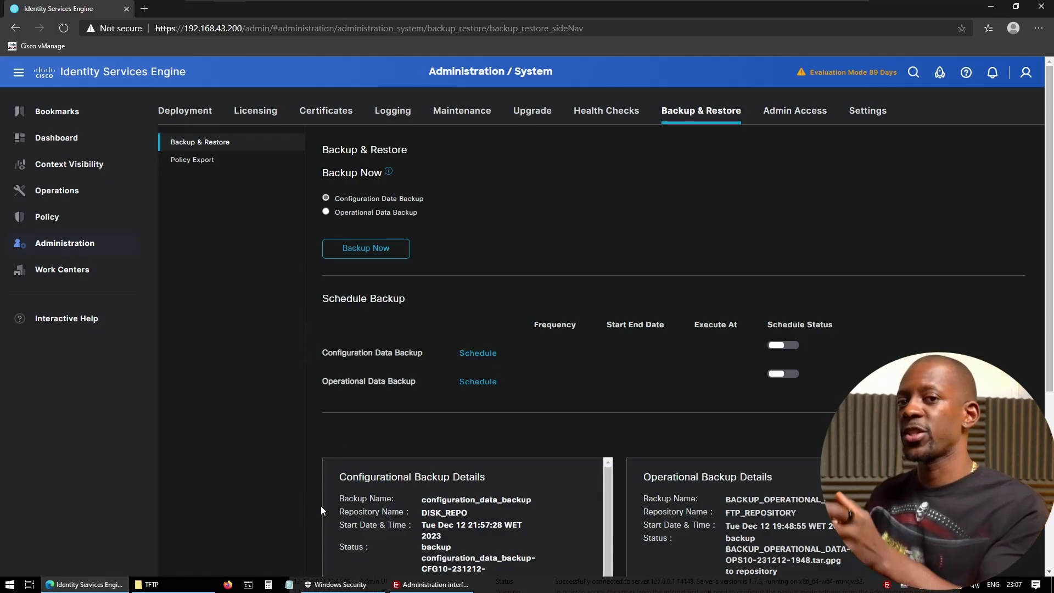
{"action": "left_click", "coordinate": [248, 584]}
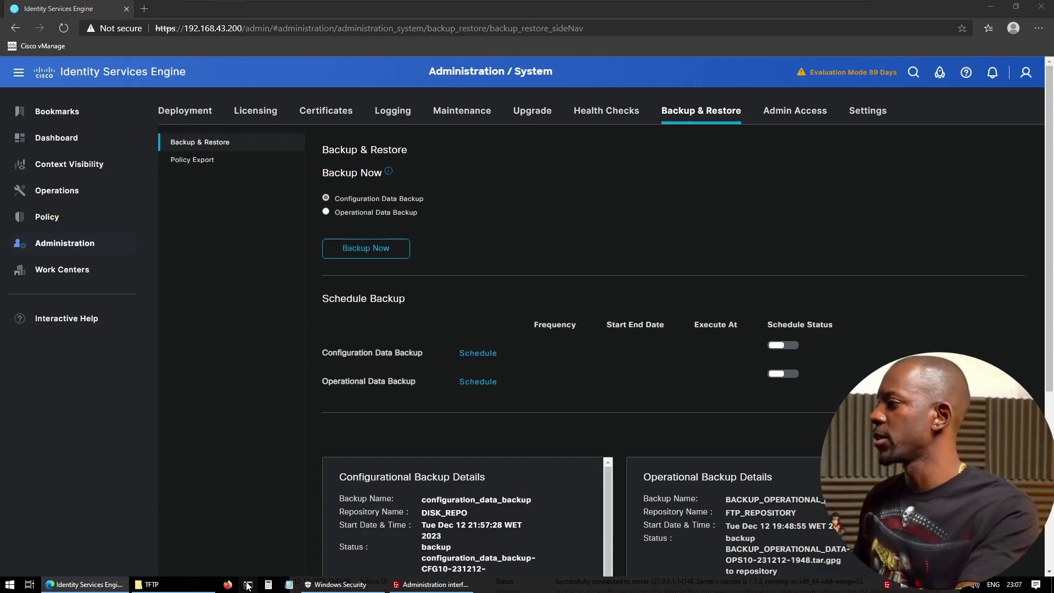
{"action": "type", "text": "s"}
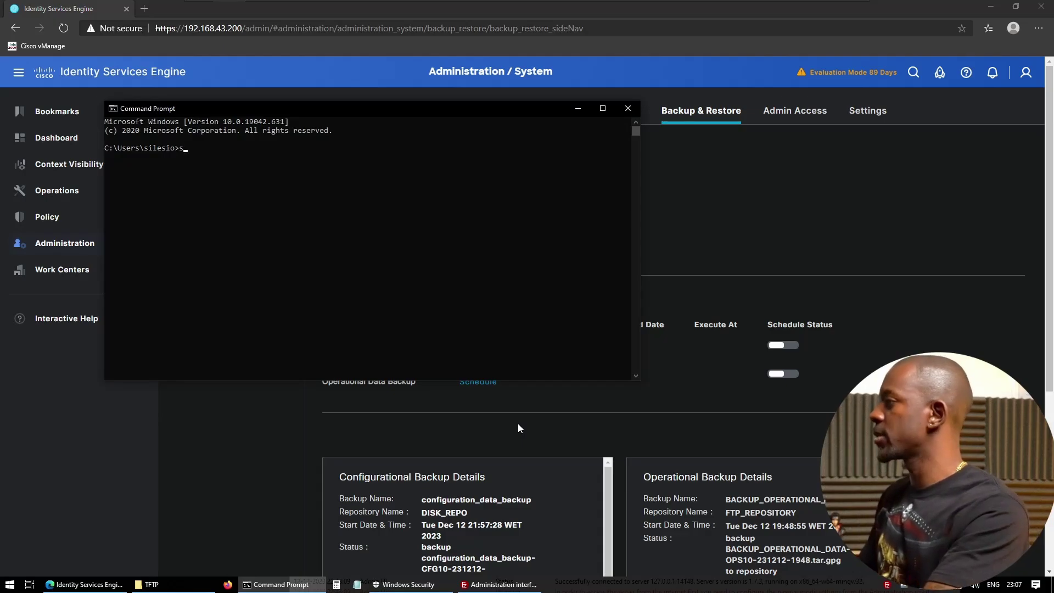
{"action": "type", "text": "sh admin@18"}
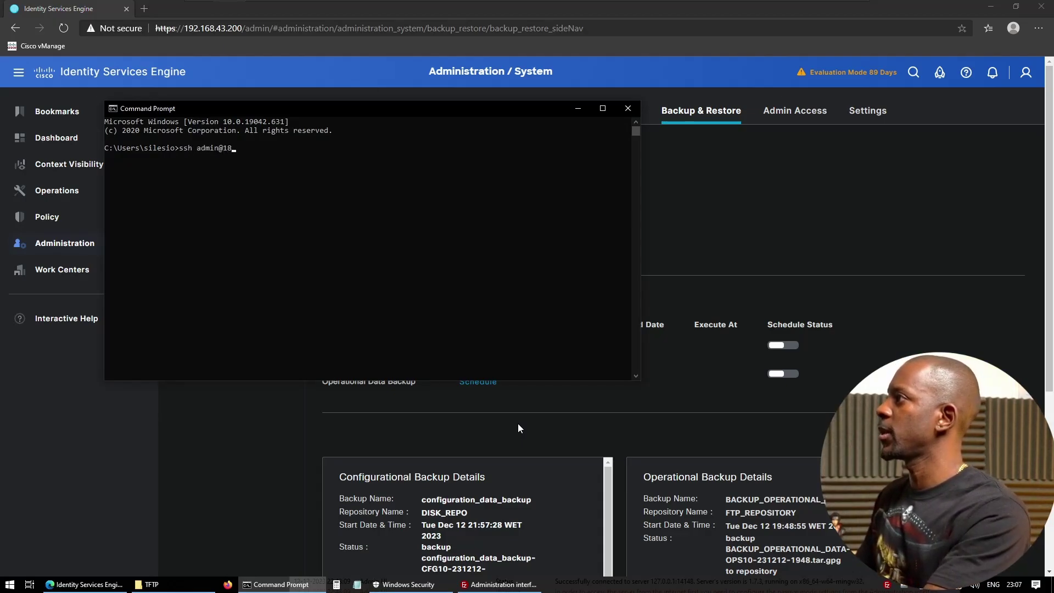
{"action": "key", "text": "BackSpace"}
{"action": "type", "text": "921."}
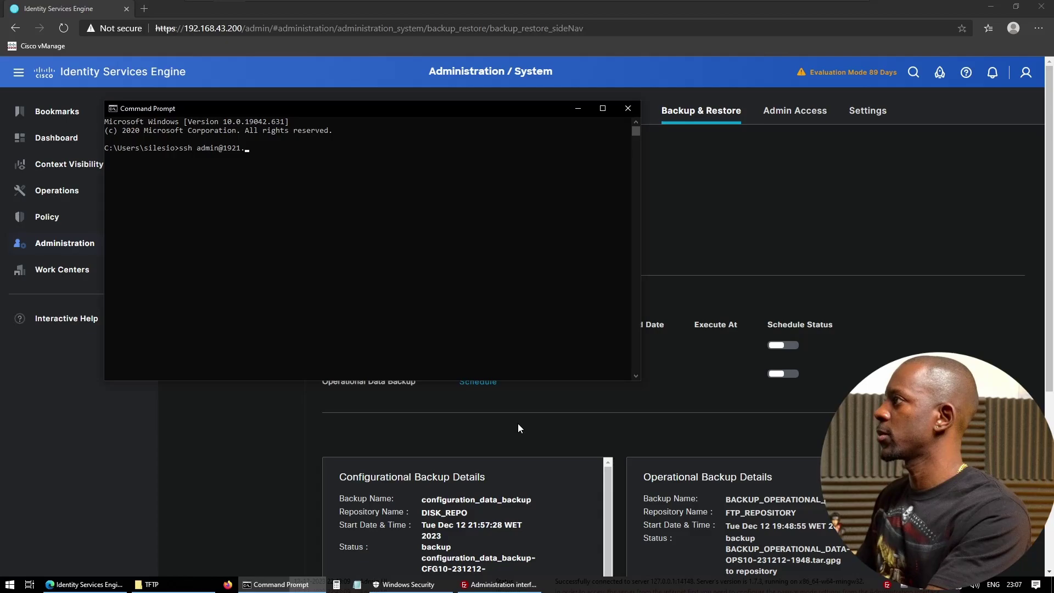
{"action": "key", "text": "BackSpace"}
{"action": "key", "text": "BackSpace"}
{"action": "type", "text": ".168"}
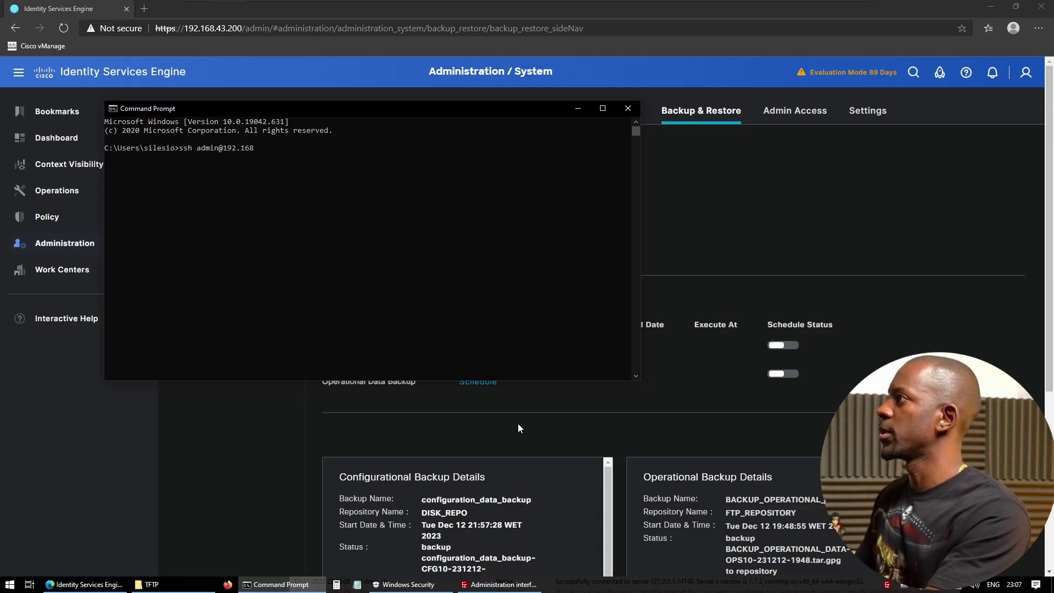
{"action": "type", "text": ".43.200"}
{"action": "key", "text": "Return"}
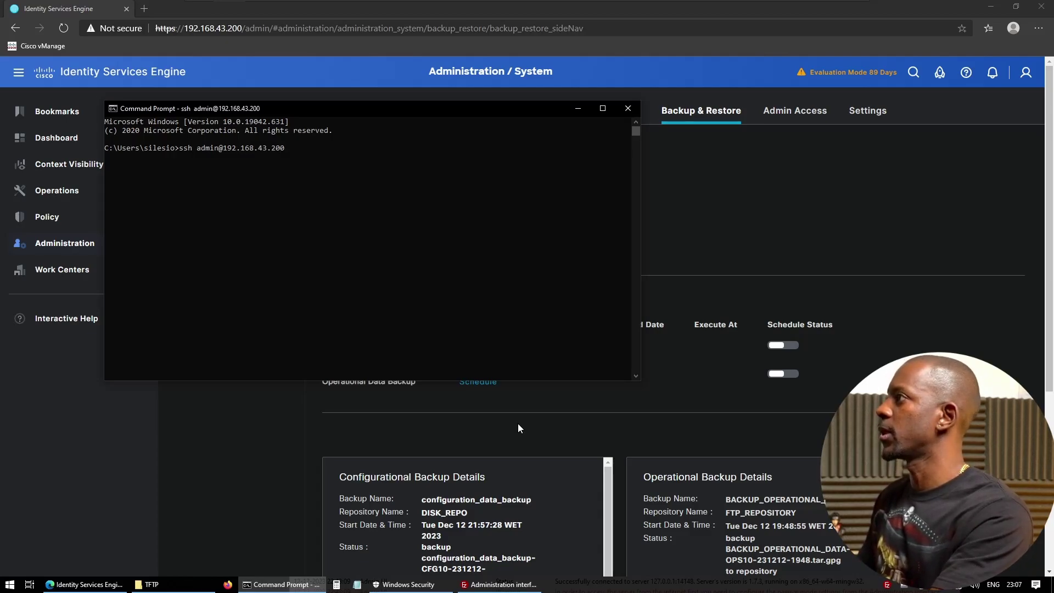
{"action": "type", "text": "yes"}
{"action": "key", "text": "Return"}
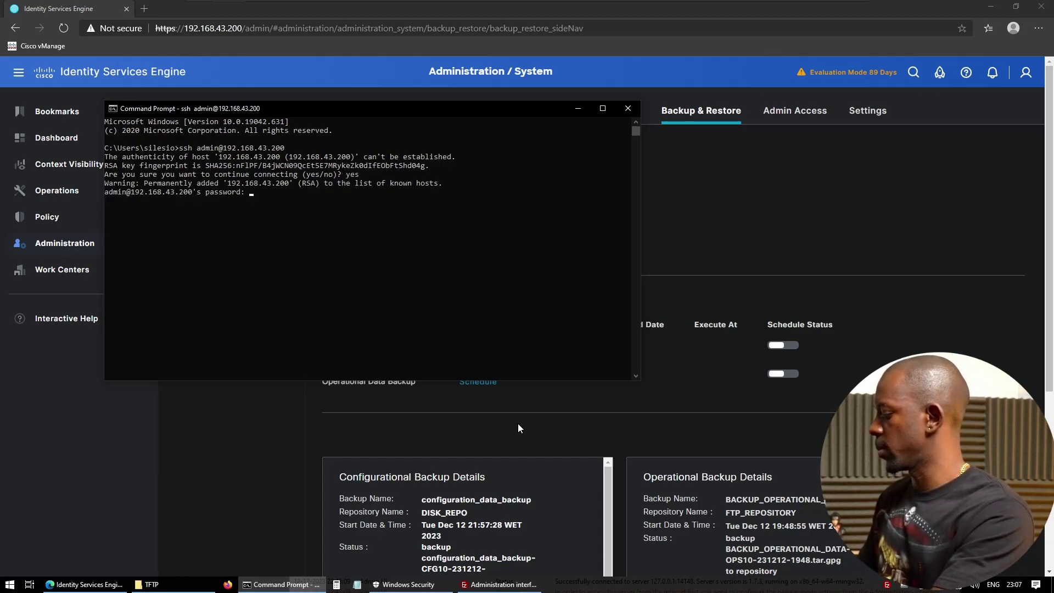
{"action": "key", "text": "Return"}
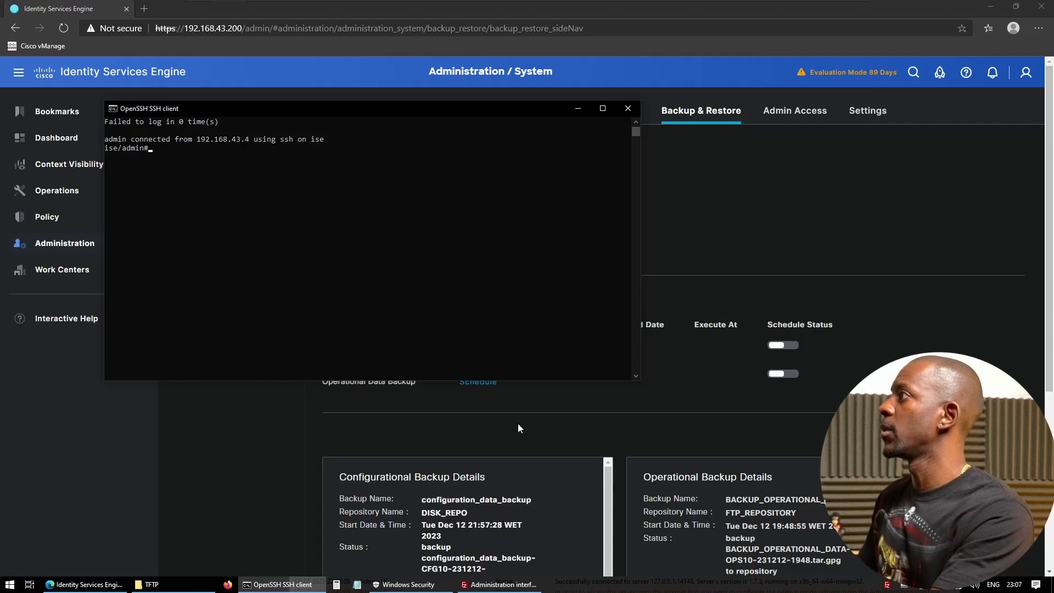
{"action": "key", "text": "Return"}
{"action": "key", "text": "Return"}
{"action": "type", "text": "dir"}
{"action": "key", "text": "Return"}
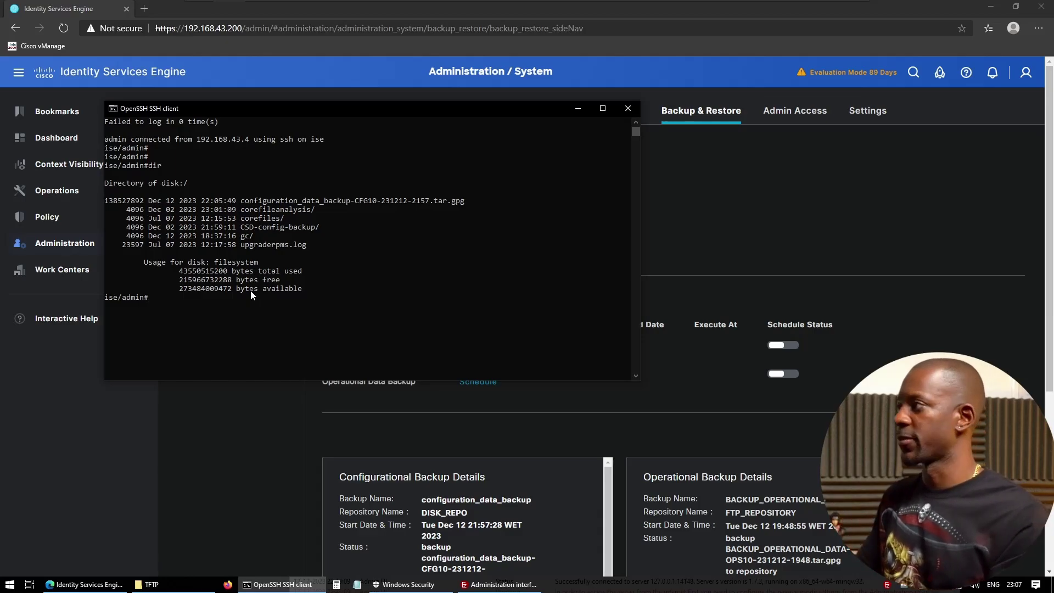
- Type copy at the ISE prompt and check the FileZilla Server window
{"action": "type", "text": "copy"}
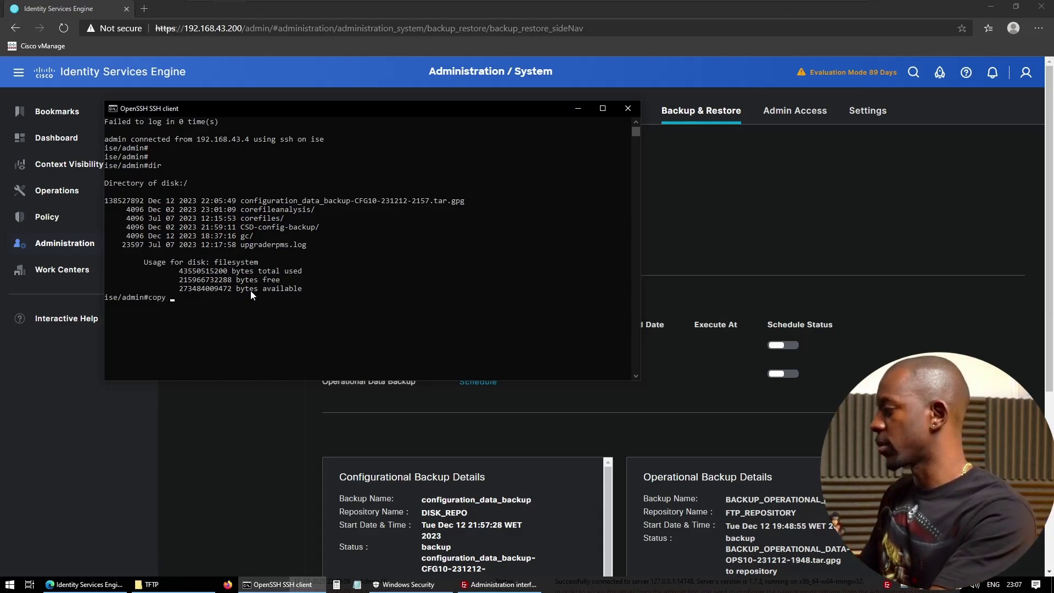
{"action": "left_click", "coordinate": [499, 584]}
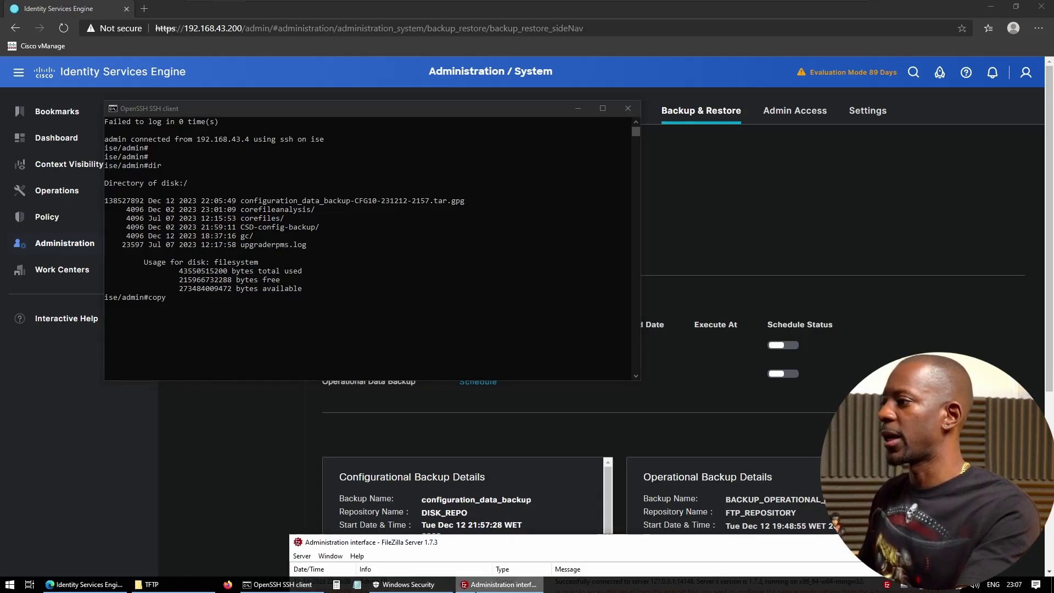
{"action": "left_click_drag", "start_coordinate": [546, 544], "coordinate": [501, 374]}
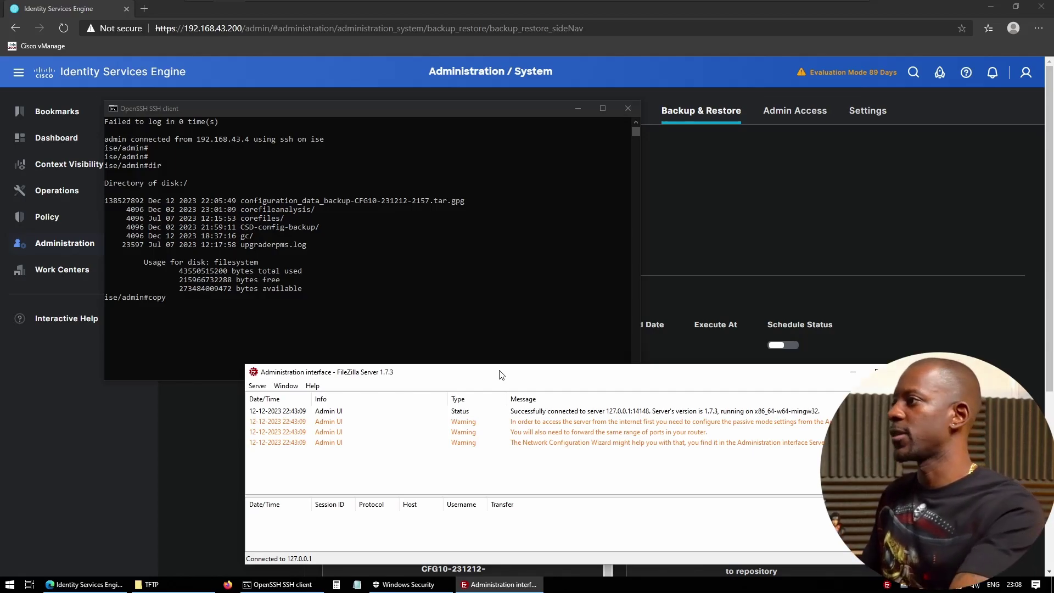
{"action": "left_click_drag", "start_coordinate": [501, 374], "coordinate": [506, 507]}
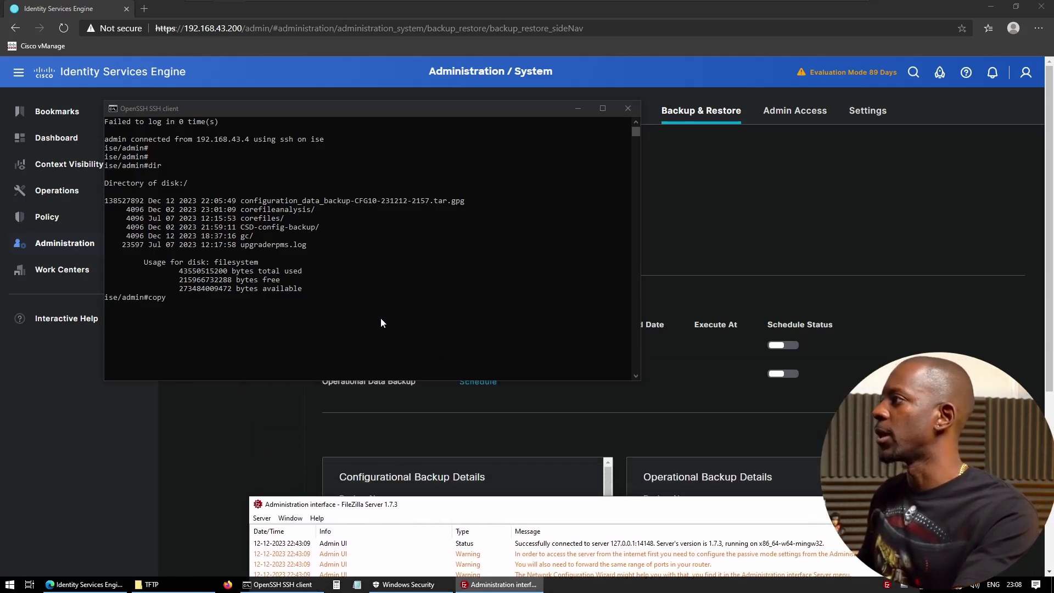
{"action": "left_click", "coordinate": [231, 274]}
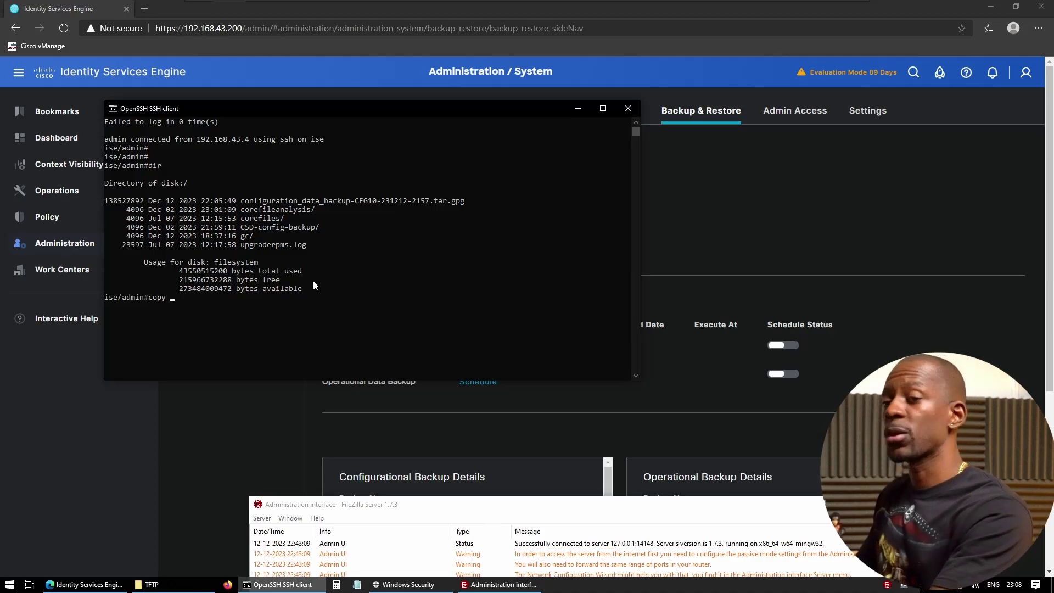
- Complete the command with disk:/, the pasted backup file name, and ftp://192.168.43.4
{"action": "type", "text": "di"}
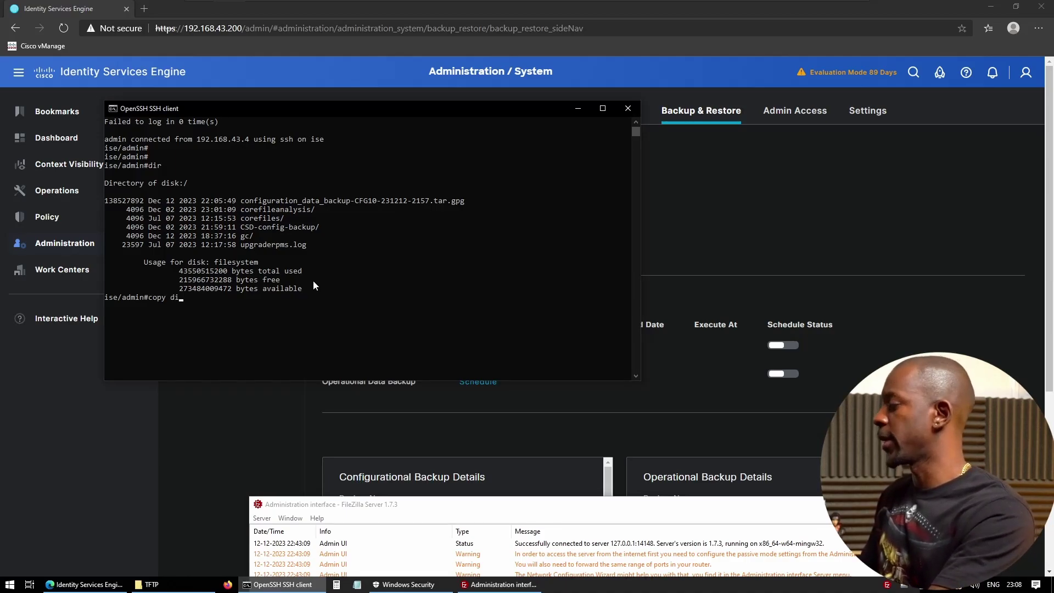
{"action": "type", "text": "sk:/"}
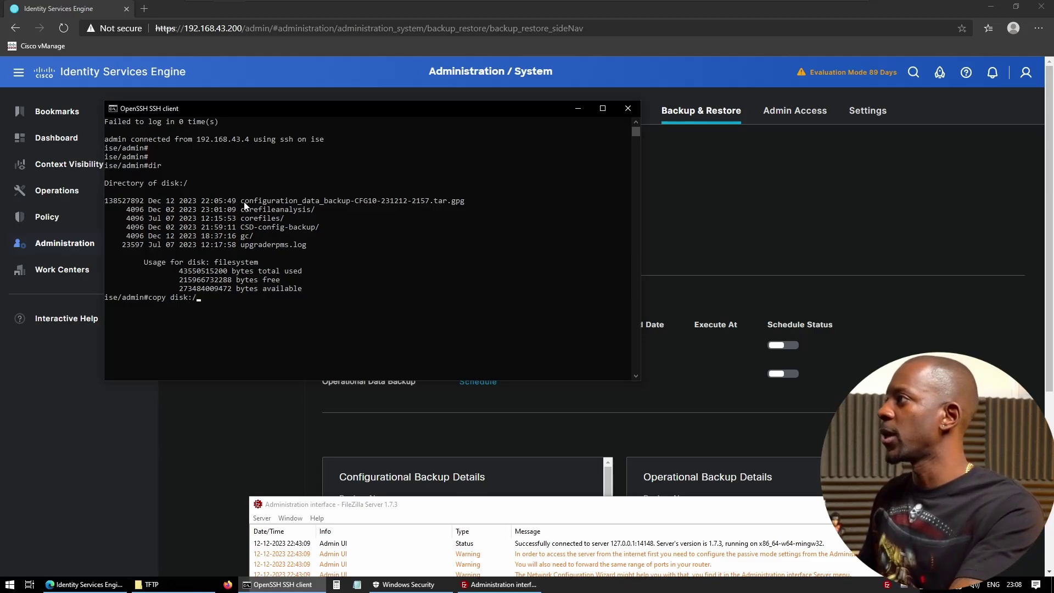
{"action": "left_click_drag", "start_coordinate": [244, 204], "coordinate": [341, 206]}
{"action": "left_click_drag", "start_coordinate": [436, 201], "coordinate": [467, 202]}
{"action": "key", "text": "ctrl+c"}
{"action": "right_click", "coordinate": [403, 231]}
{"action": "right_click", "coordinate": [385, 238]}
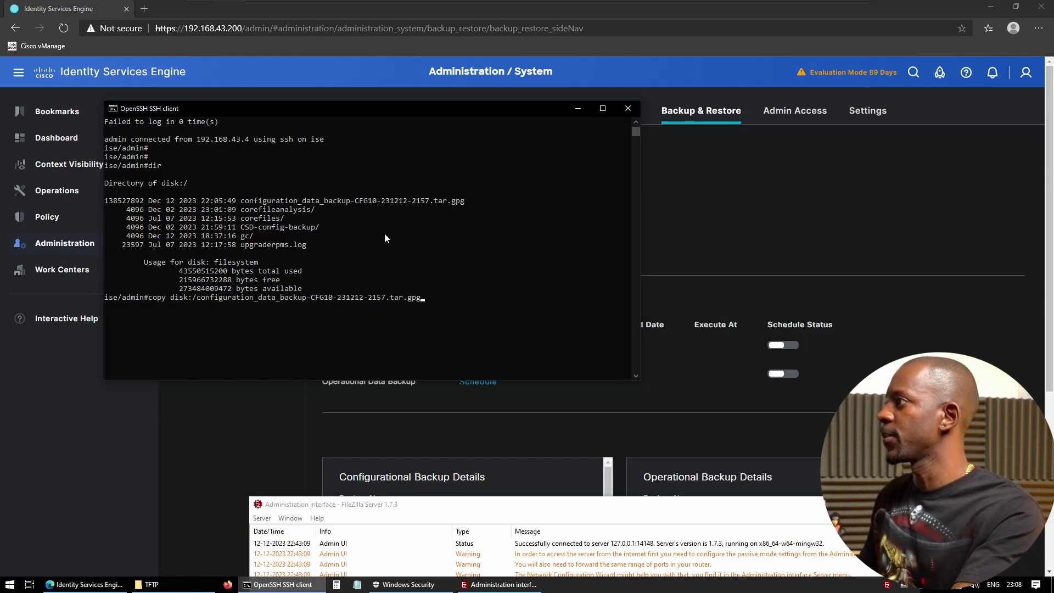
{"action": "type", "text": "ft"}
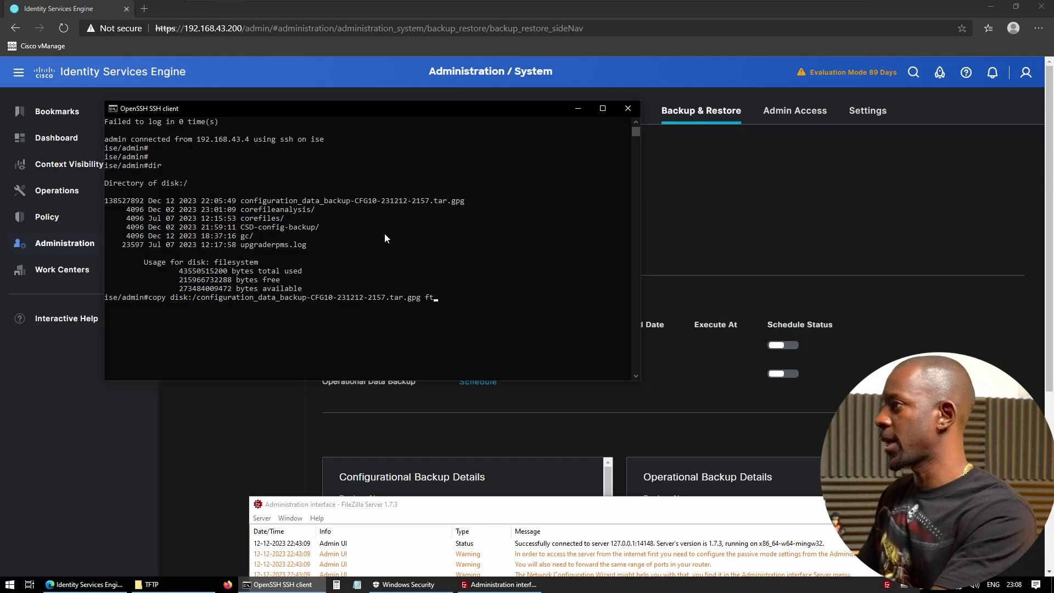
{"action": "type", "text": "p:/"}
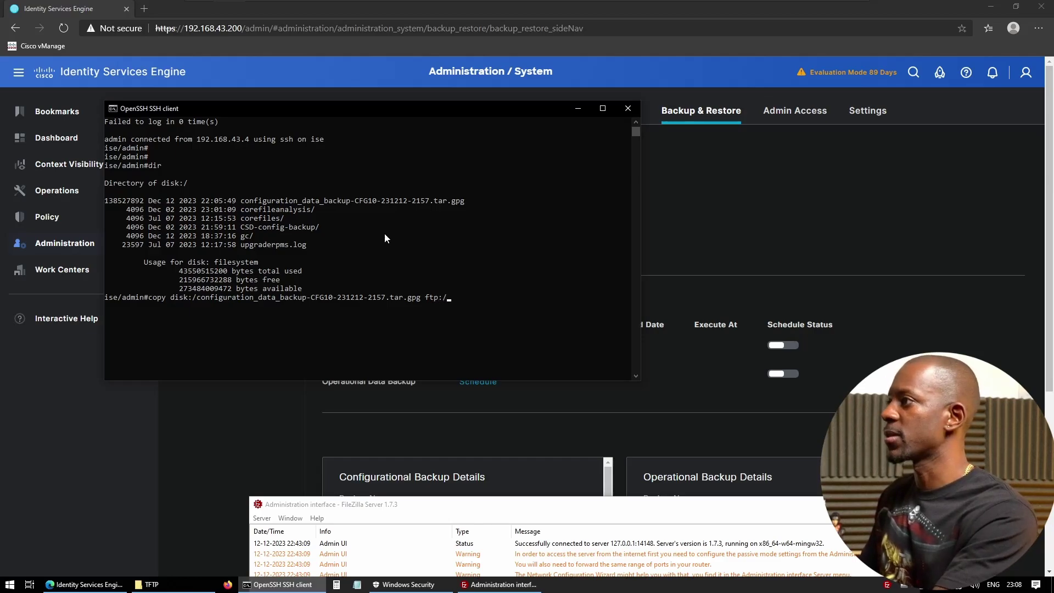
{"action": "type", "text": "/192.168."}
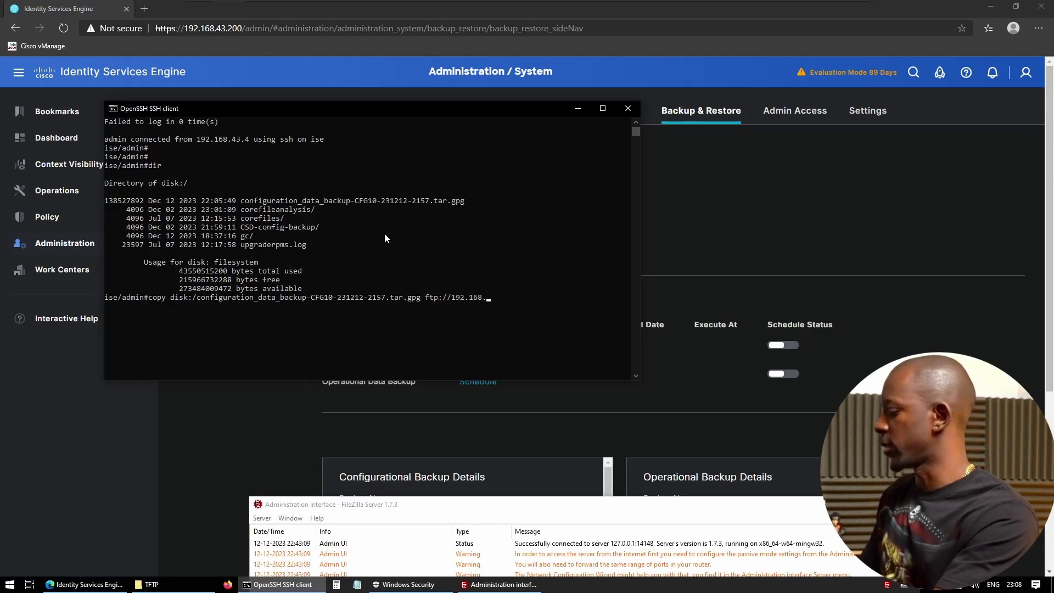
{"action": "type", "text": "43.4"}
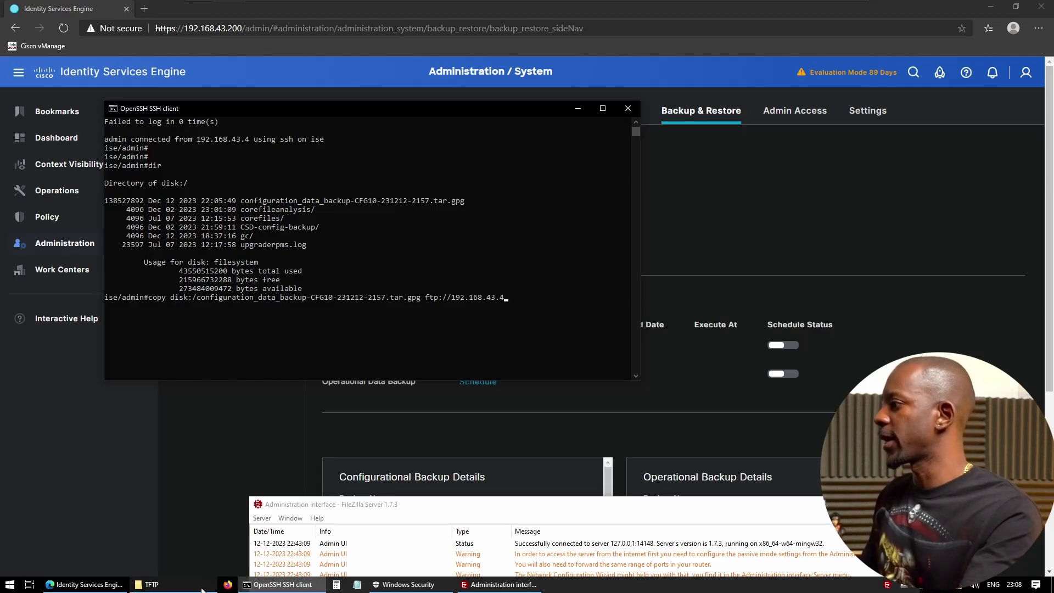
- Confirm the C:\TFTP folder is empty, then minimize Explorer
{"action": "left_click", "coordinate": [159, 584]}
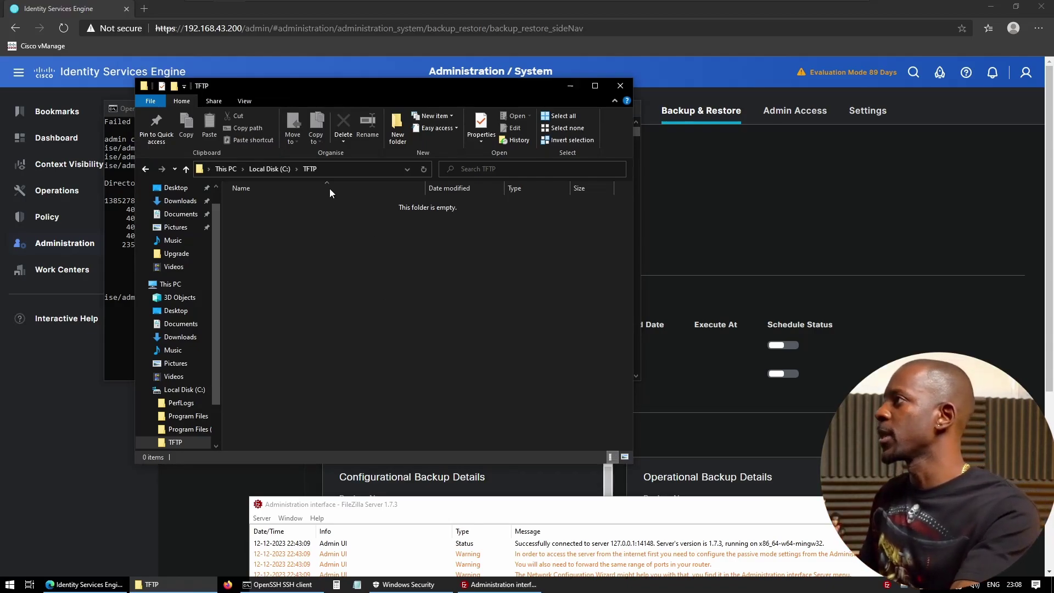
{"action": "left_click", "coordinate": [274, 169]}
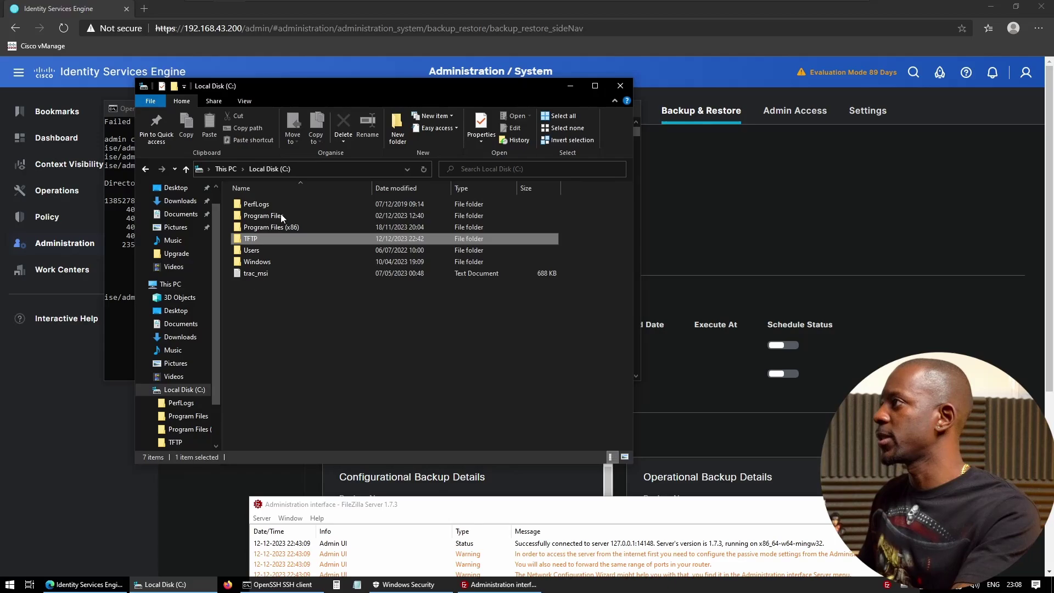
{"action": "double_click", "coordinate": [245, 237]}
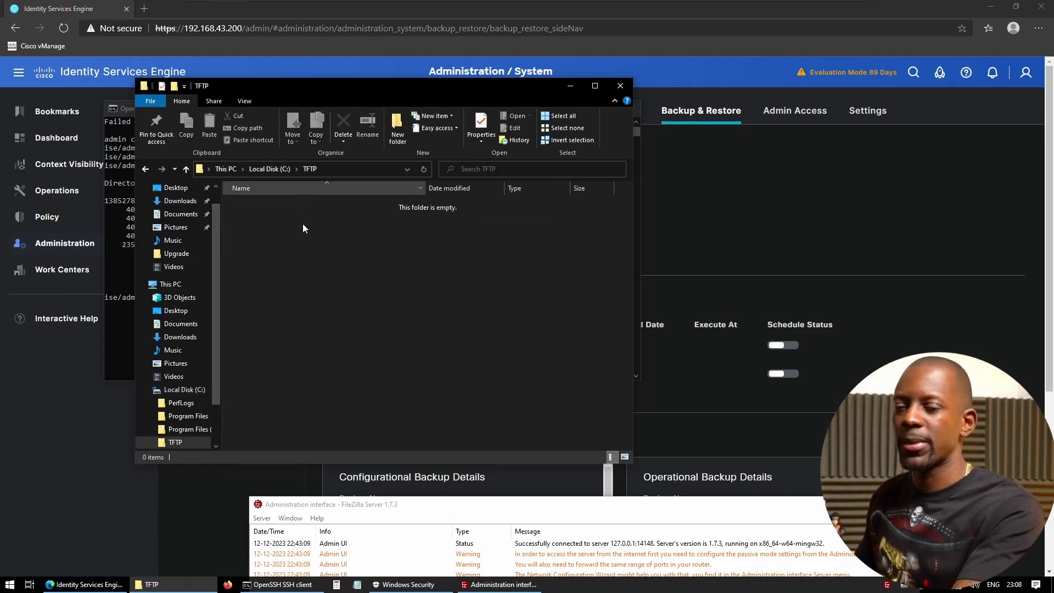
{"action": "left_click", "coordinate": [568, 83]}
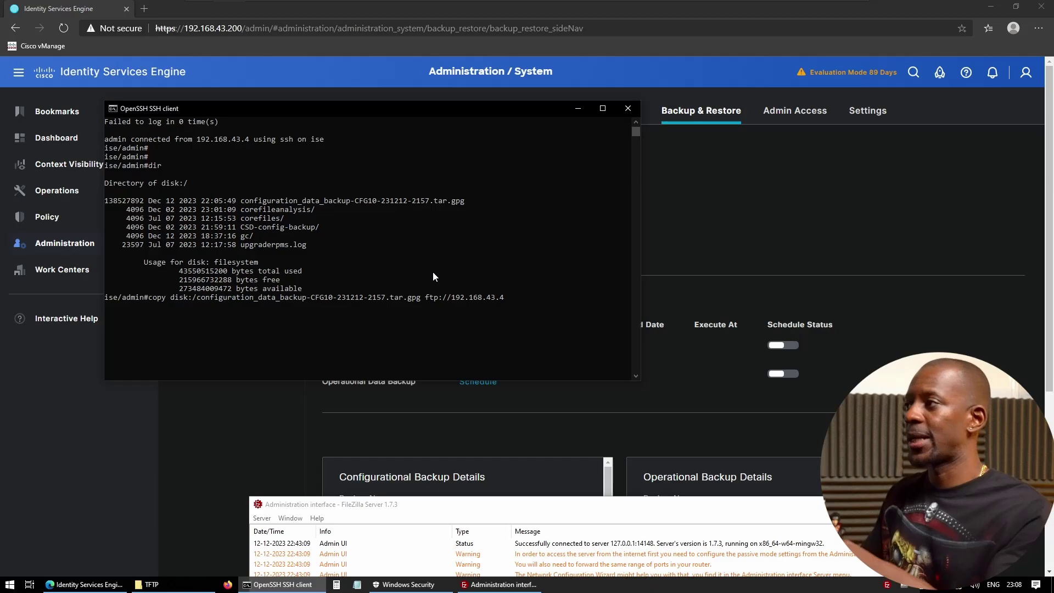
- Run the copy, log in with the FTP username and password, and verify the .tar.gpg in C:\TFTP
{"action": "key", "text": "Return"}
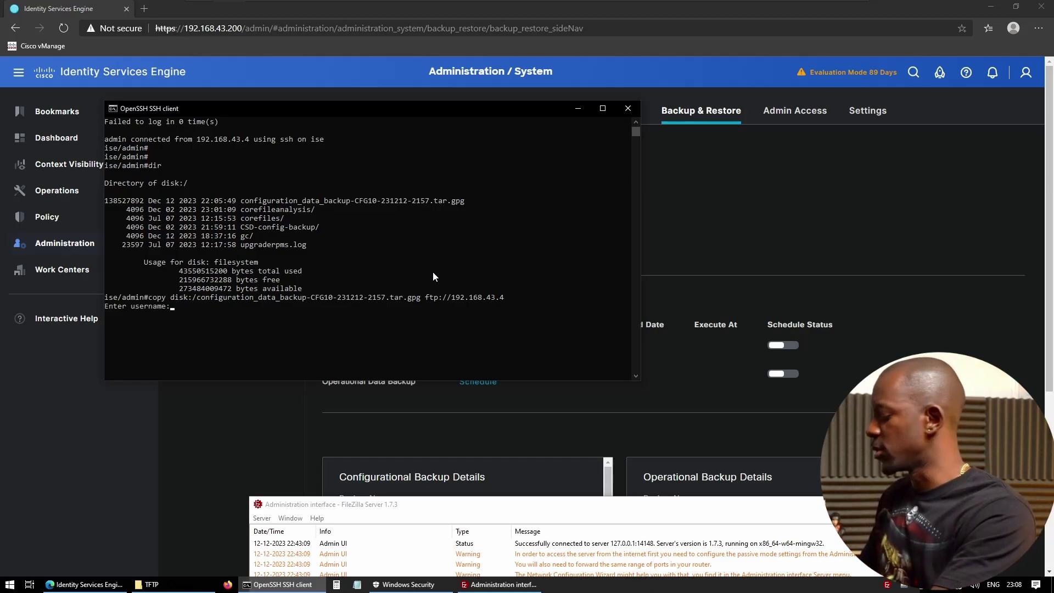
{"action": "type", "text": "silesio"}
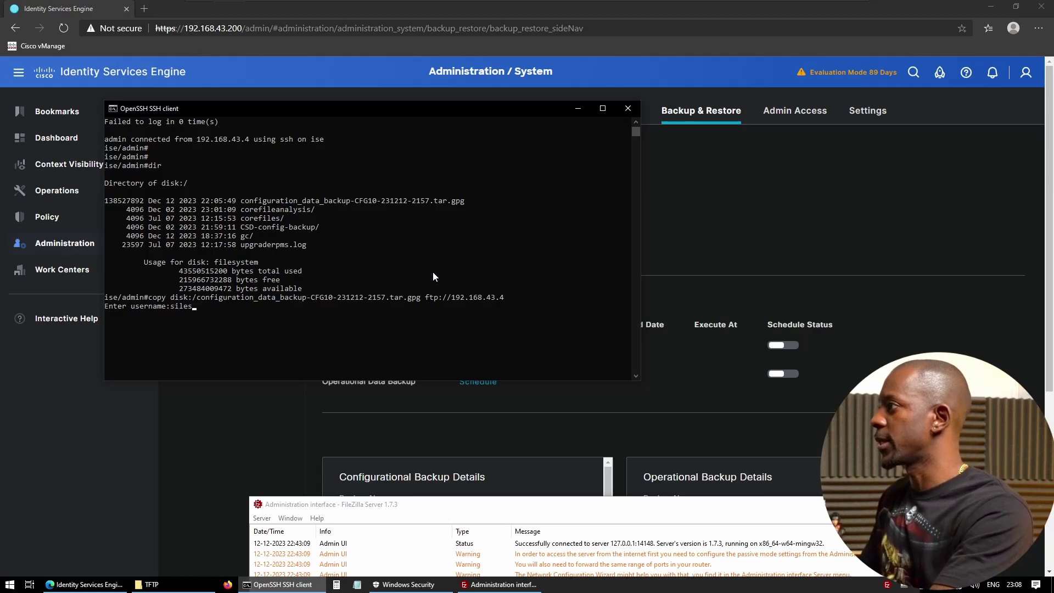
{"action": "key", "text": "Return"}
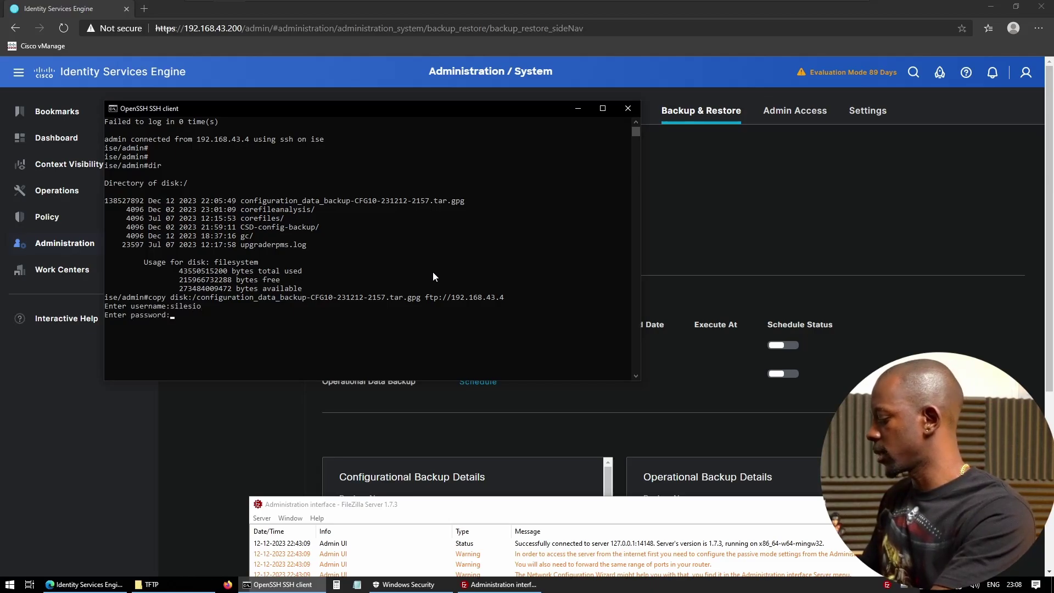
{"action": "key", "text": "Return"}
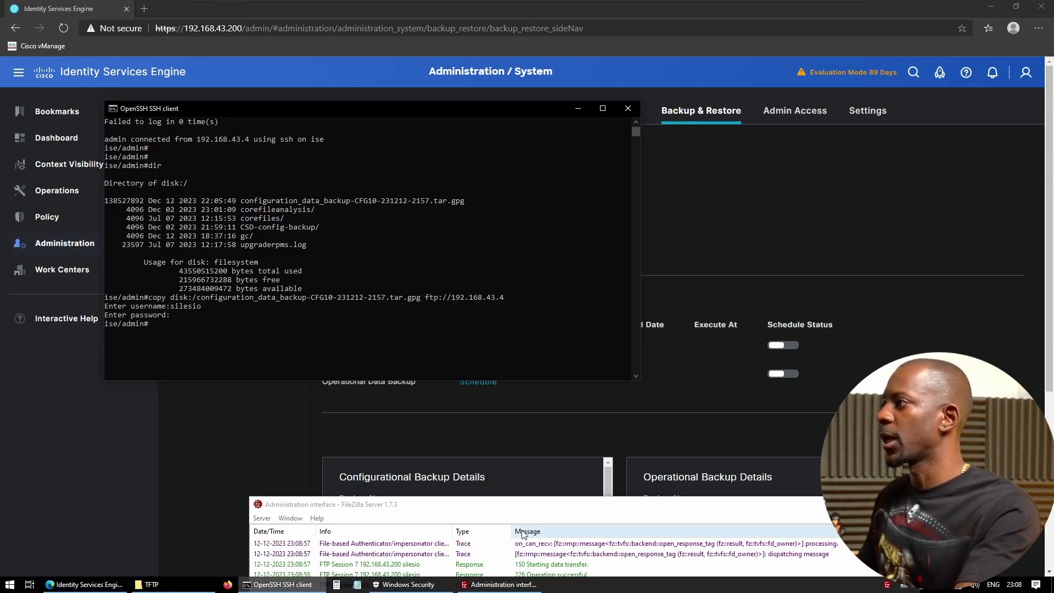
{"action": "left_click", "coordinate": [173, 584]}
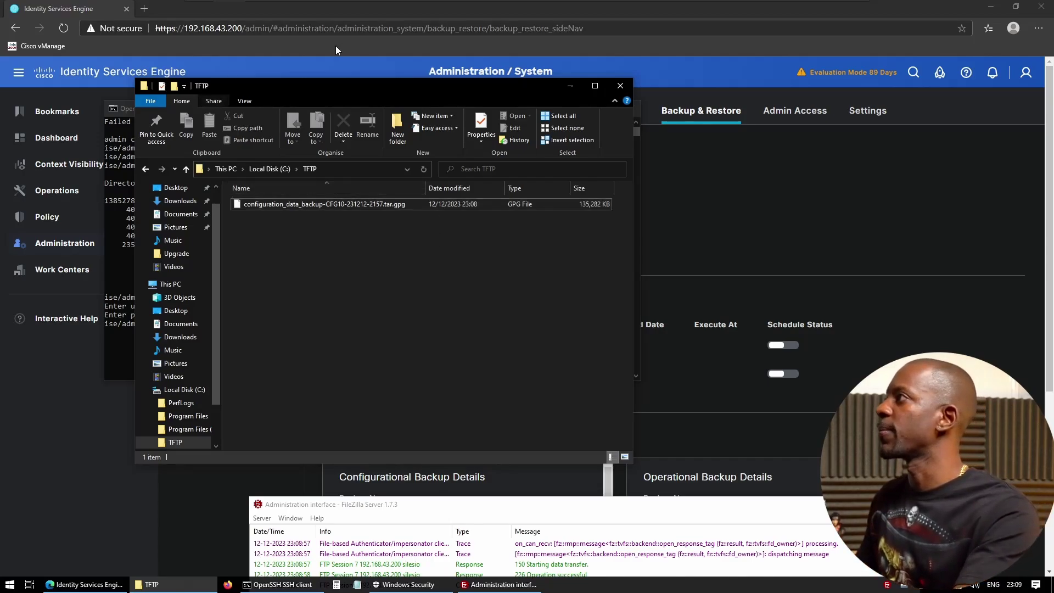
- Launch operational_data_backup to FTP_REPO with the encryption key entered twice
{"action": "left_click", "coordinate": [250, 55]}
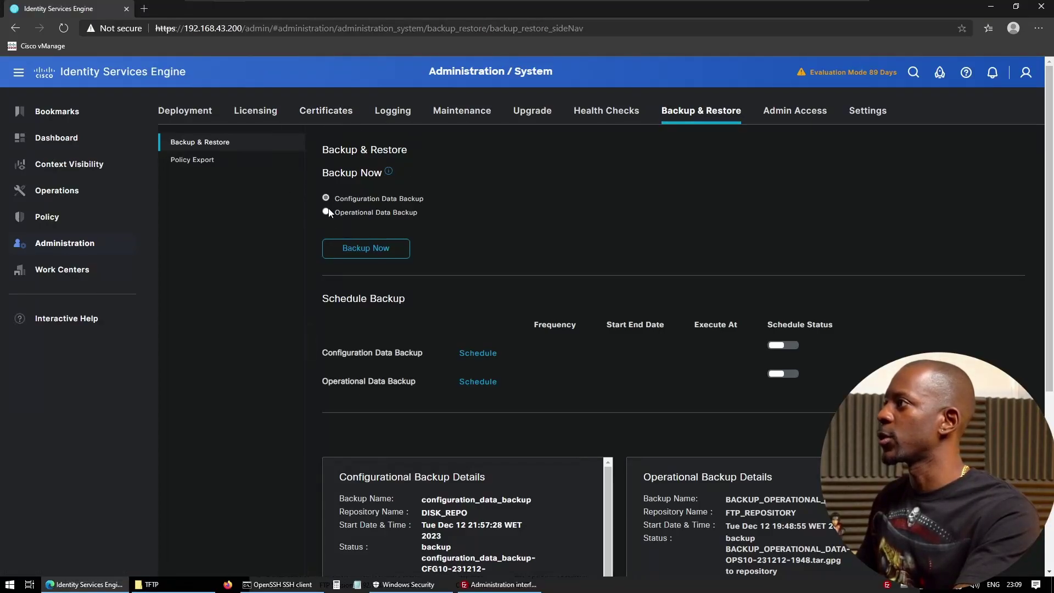
{"action": "left_click", "coordinate": [362, 250]}
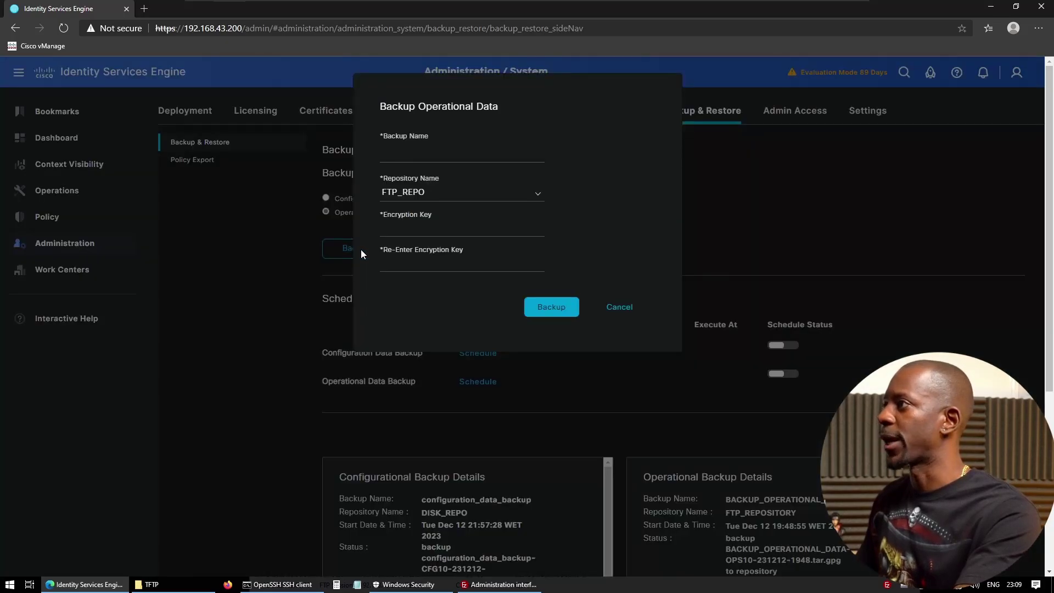
{"action": "left_click", "coordinate": [417, 153]}
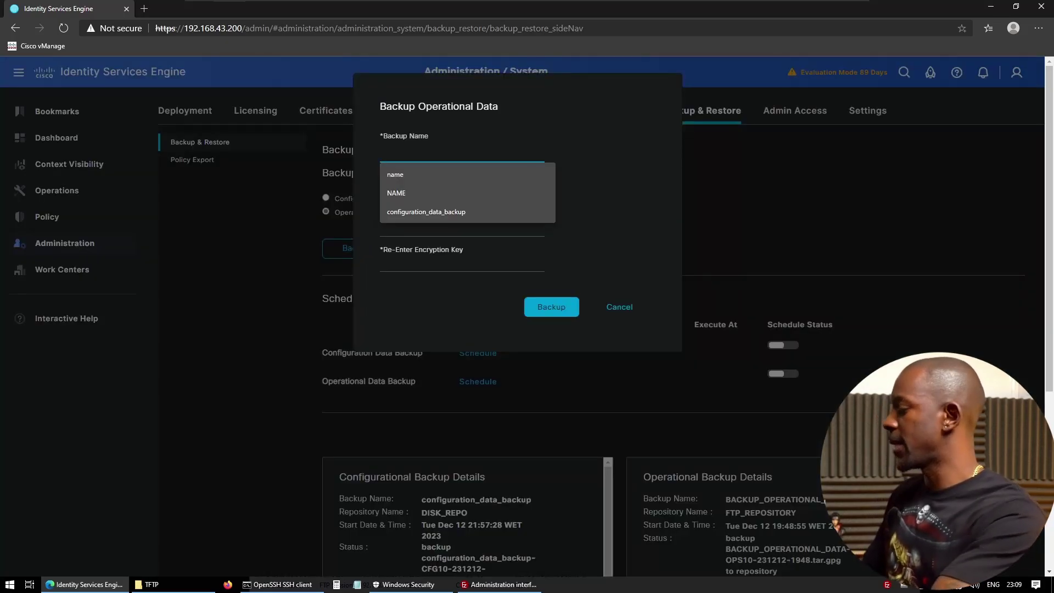
{"action": "type", "text": "oper"}
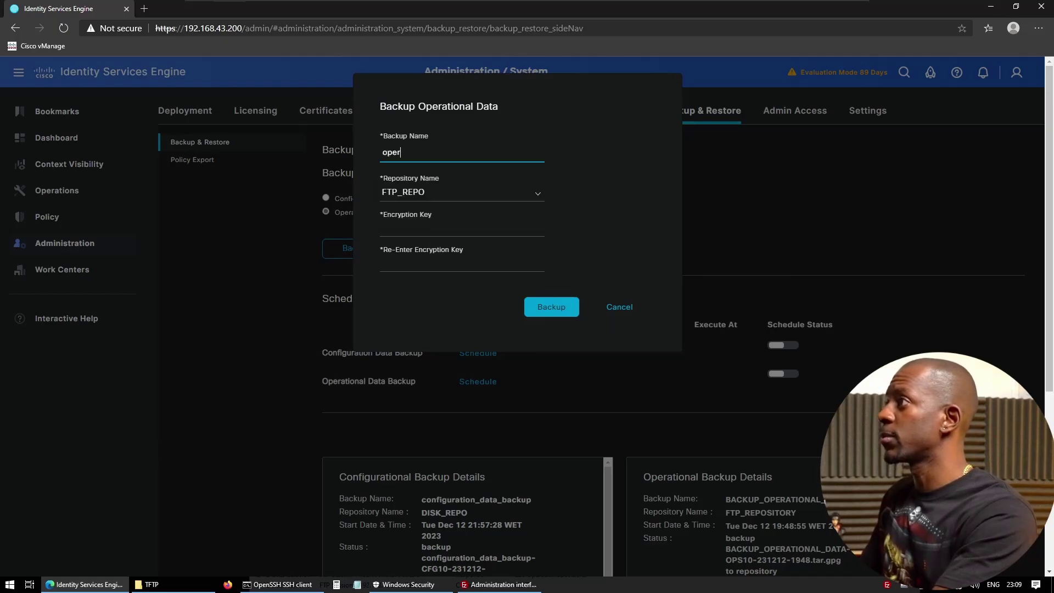
{"action": "type", "text": "ational_dat"}
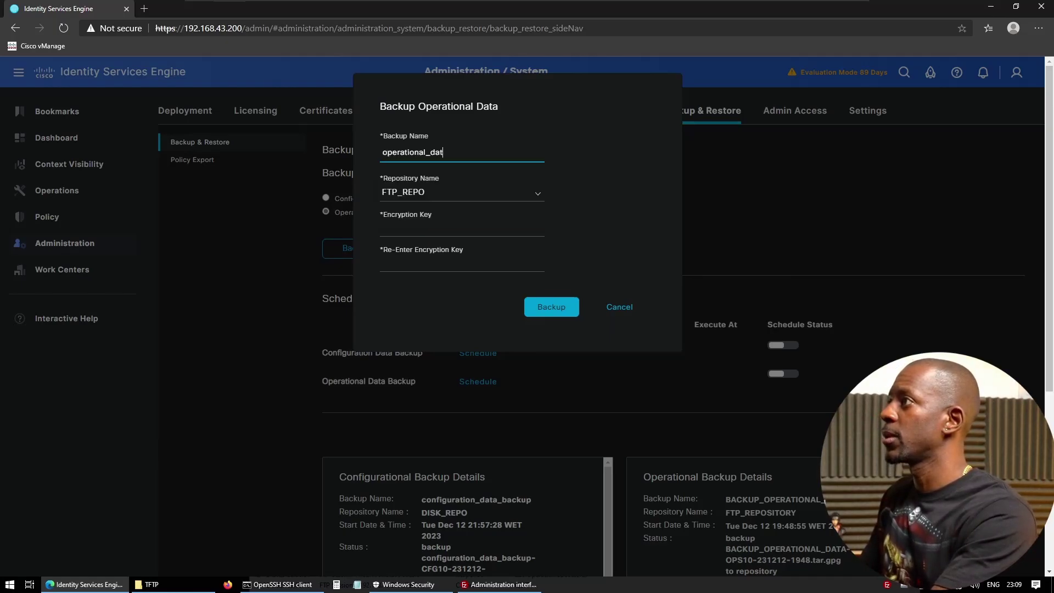
{"action": "type", "text": "a_backup"}
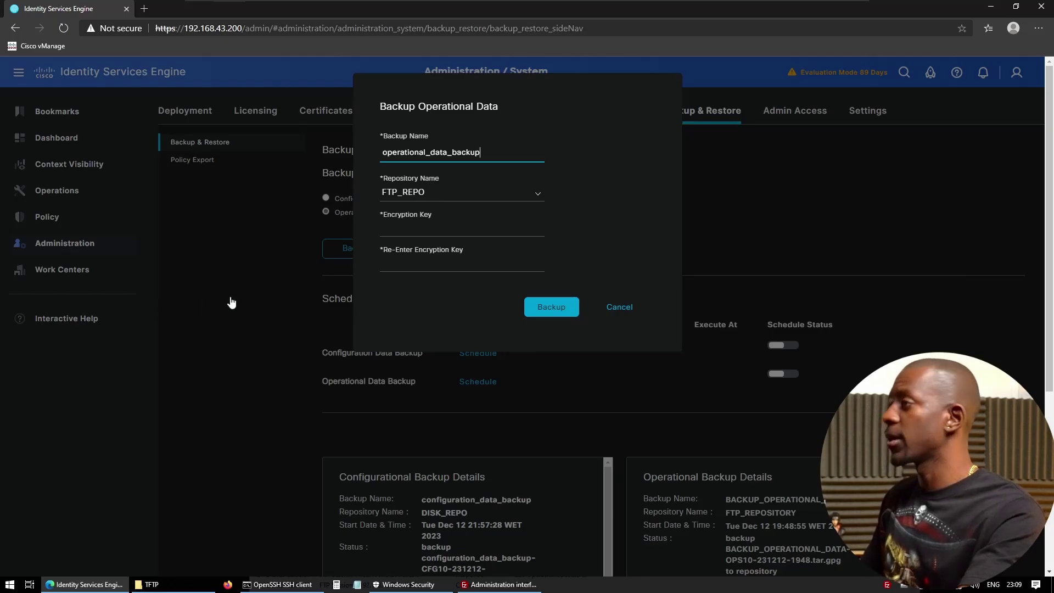
{"action": "key", "text": "Tab"}
{"action": "type", "text": "Cisco123"}
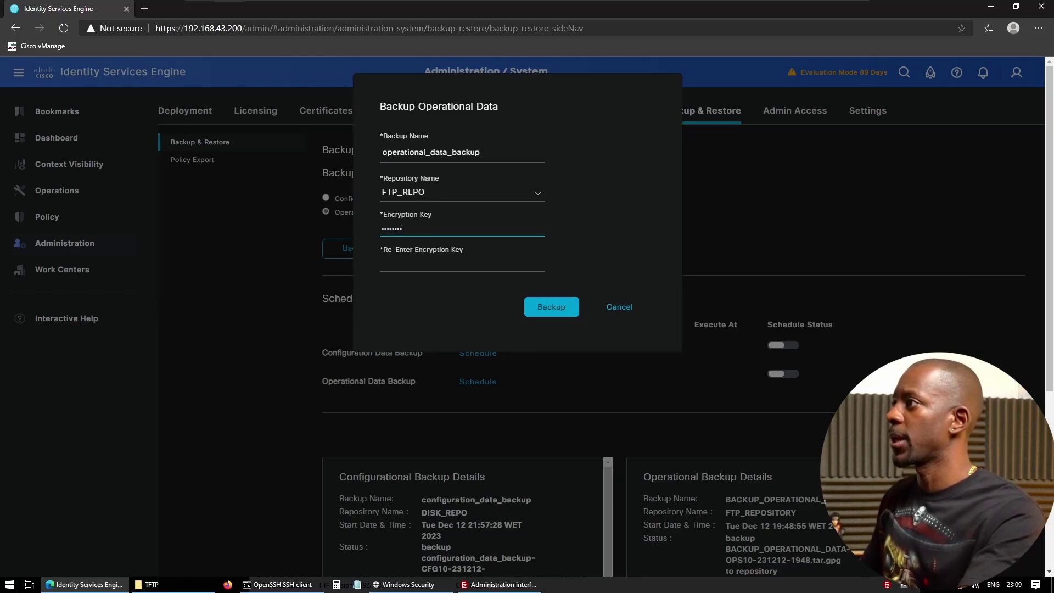
{"action": "key", "text": "Tab"}
{"action": "type", "text": "Cisco123"}
{"action": "left_click", "coordinate": [556, 306]}
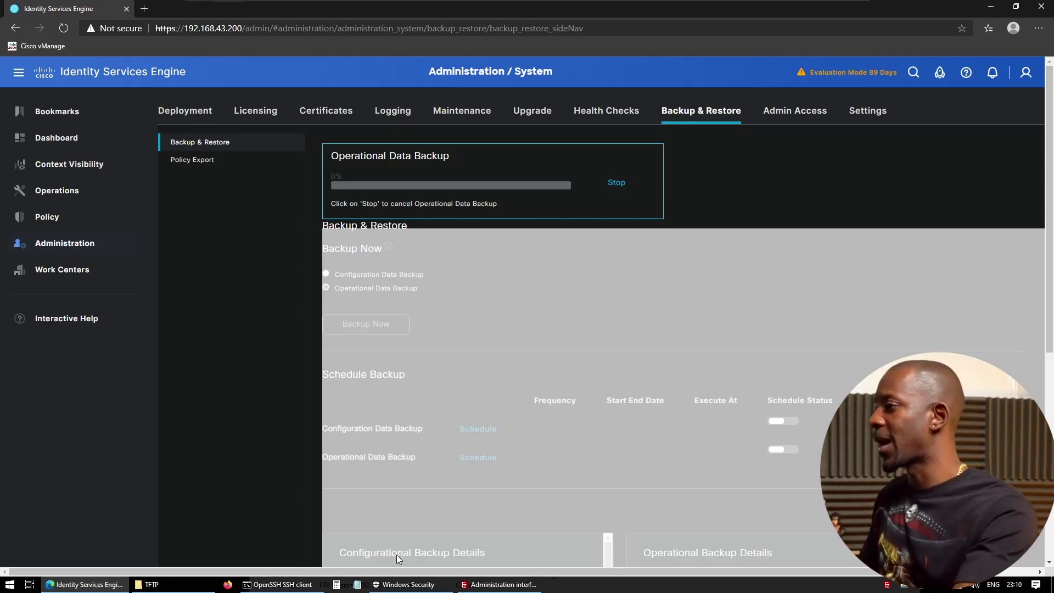
- View Windows Security's Firewall & network protection, then minimize it to see the completed backup
{"action": "left_click", "coordinate": [409, 584]}
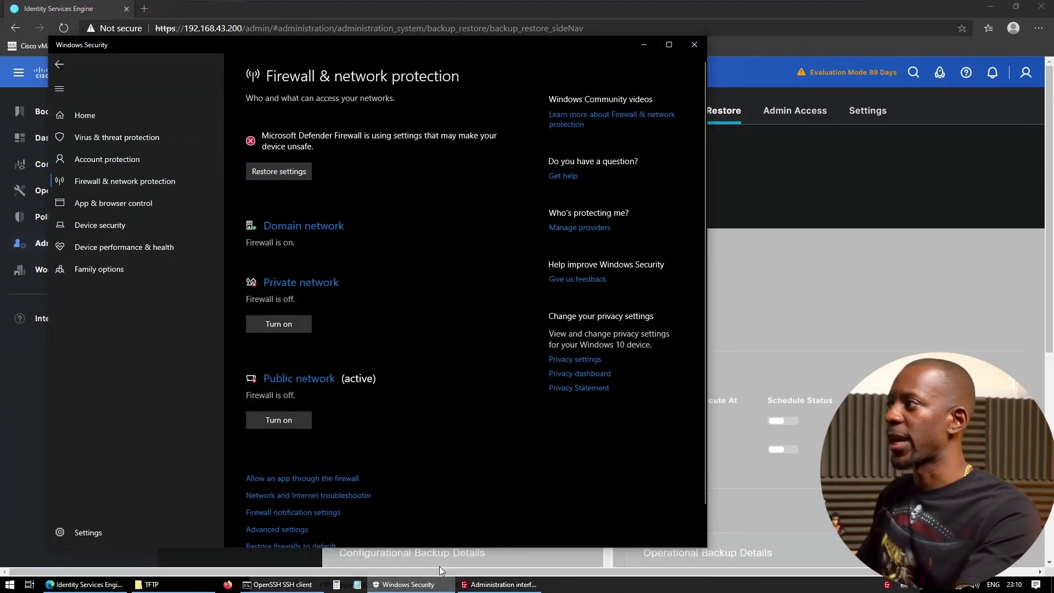
{"action": "left_click", "coordinate": [421, 586]}
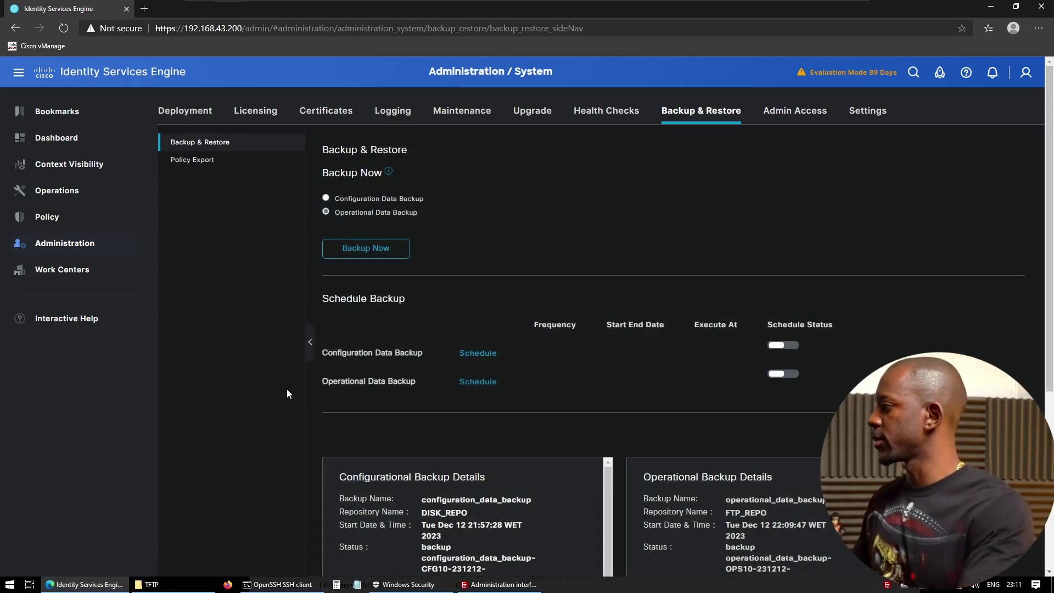
- Check the TFTP folder for both .tar.gpg backups, including the 1,955 KB operational backup
{"action": "scroll", "coordinate": [287, 389], "scroll_direction": "down", "scroll_amount": 1}
{"action": "scroll", "coordinate": [286, 389], "scroll_direction": "up", "scroll_amount": 1}
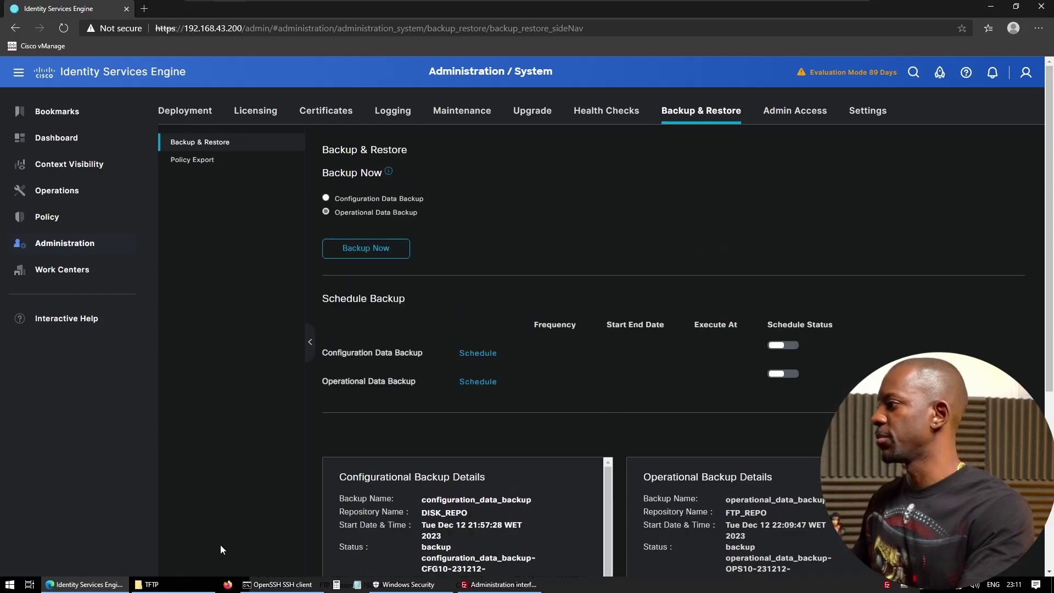
{"action": "left_click", "coordinate": [151, 584]}
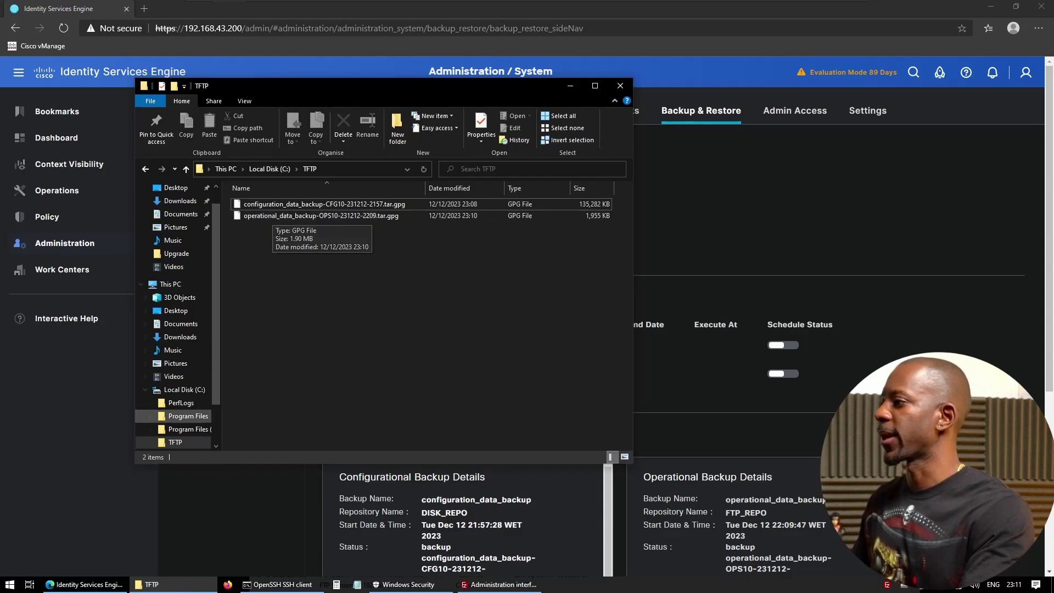
- Relist the ISE disk:/ contents with 'dir' in the SSH console
{"action": "left_click", "coordinate": [277, 585]}
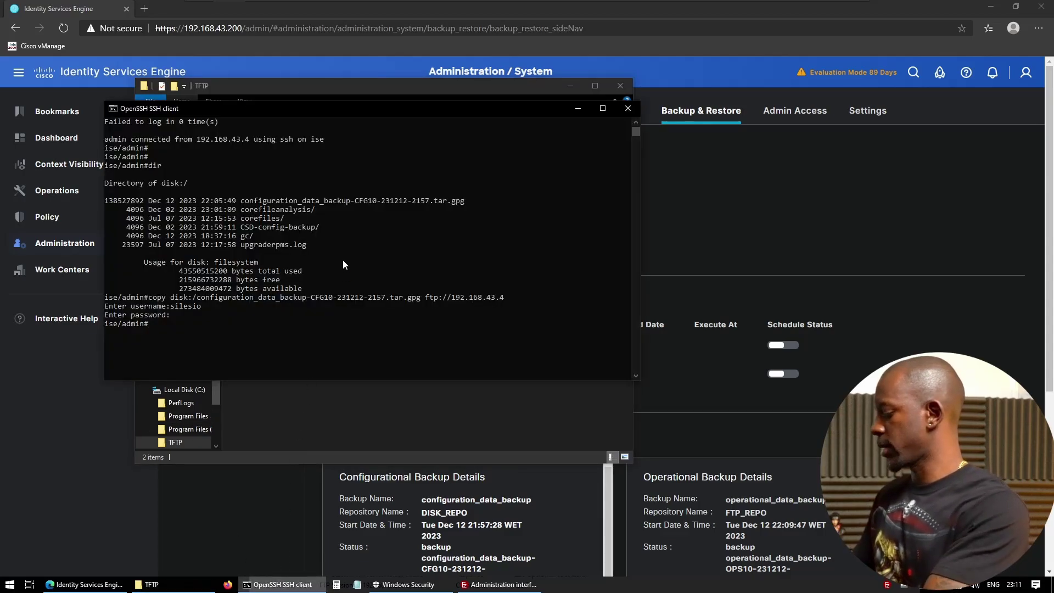
{"action": "type", "text": "dir"}
{"action": "key", "text": "Return"}
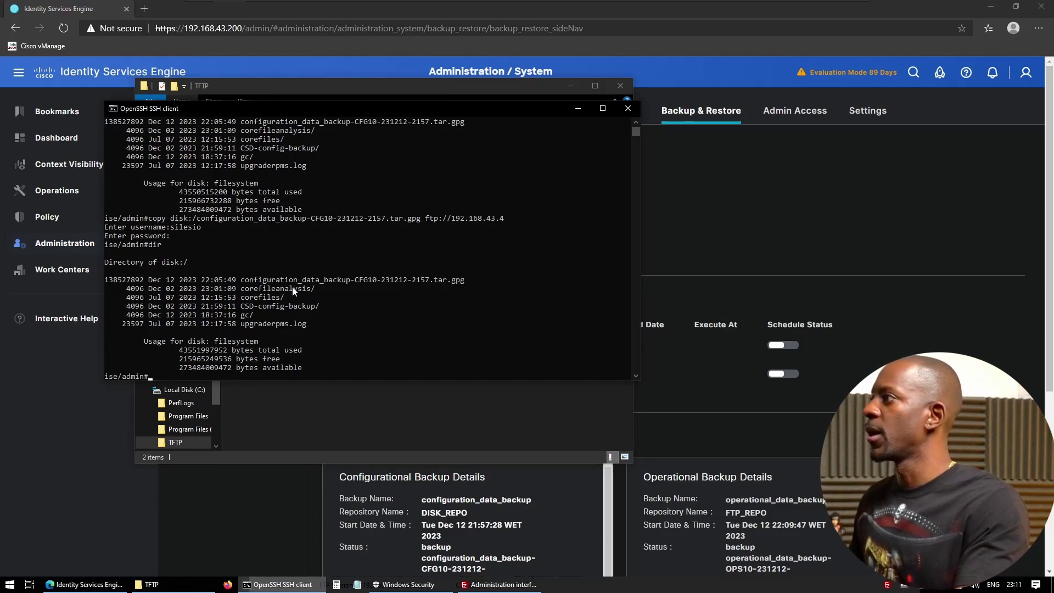